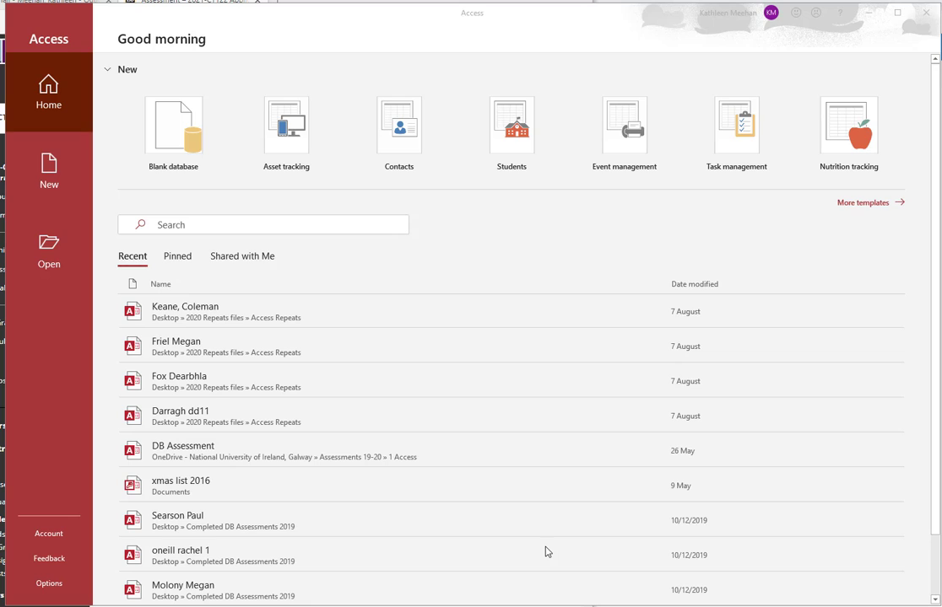
Step: Choose the Blank database template and replace Database1 with the file name 'Assignment 1'
{"action": "left_click", "coordinate": [169, 142]}
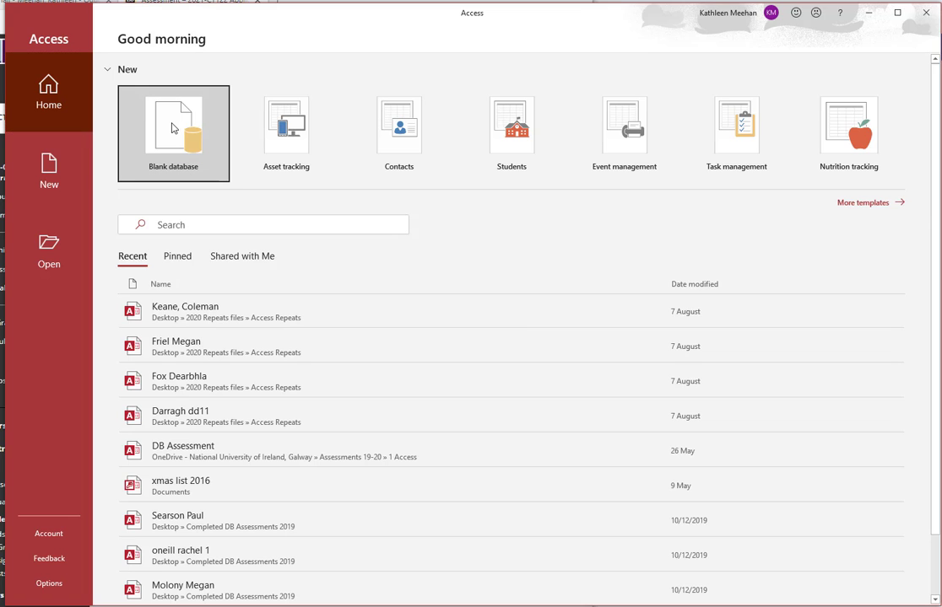
{"action": "left_click", "coordinate": [172, 128]}
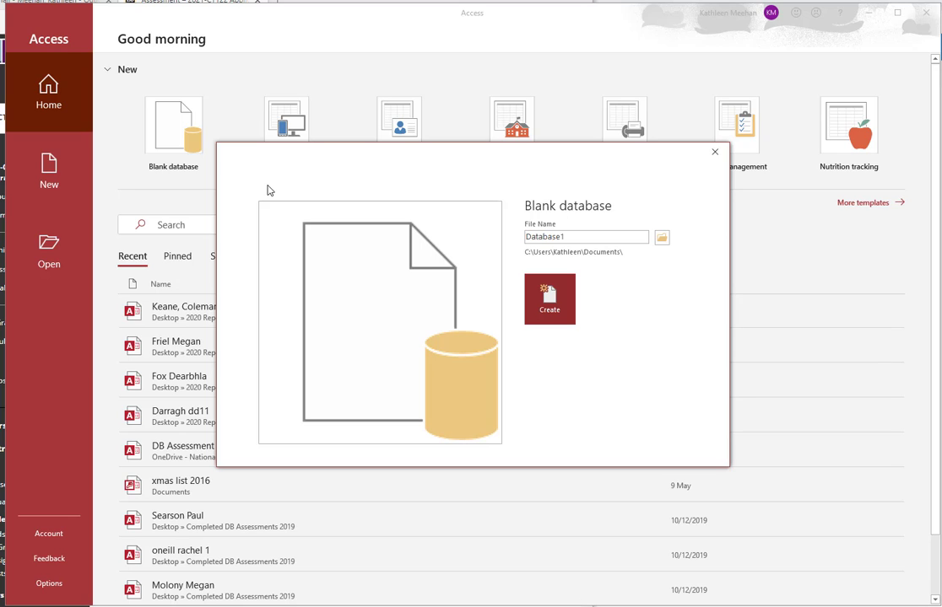
{"action": "left_click", "coordinate": [611, 237]}
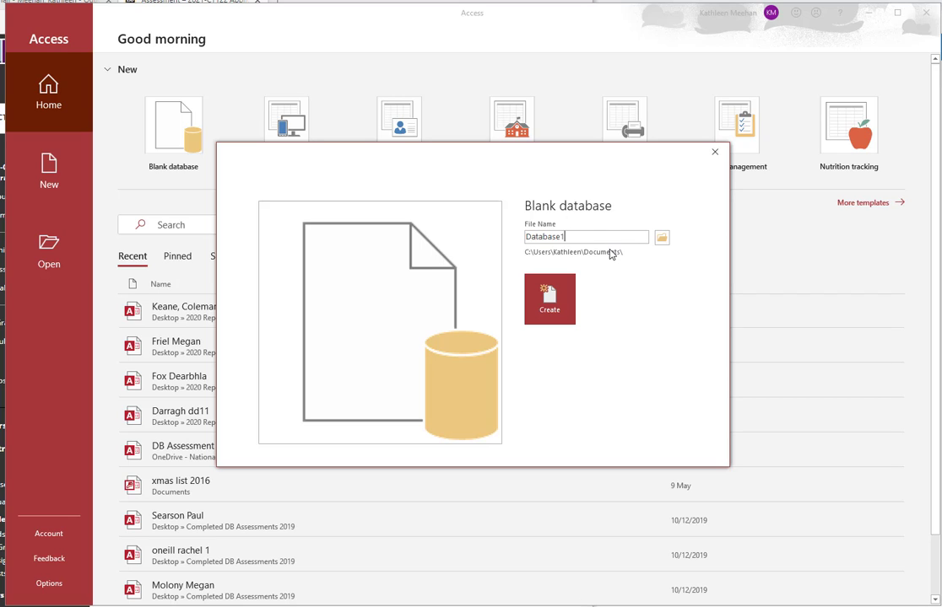
{"action": "double_click", "coordinate": [550, 238]}
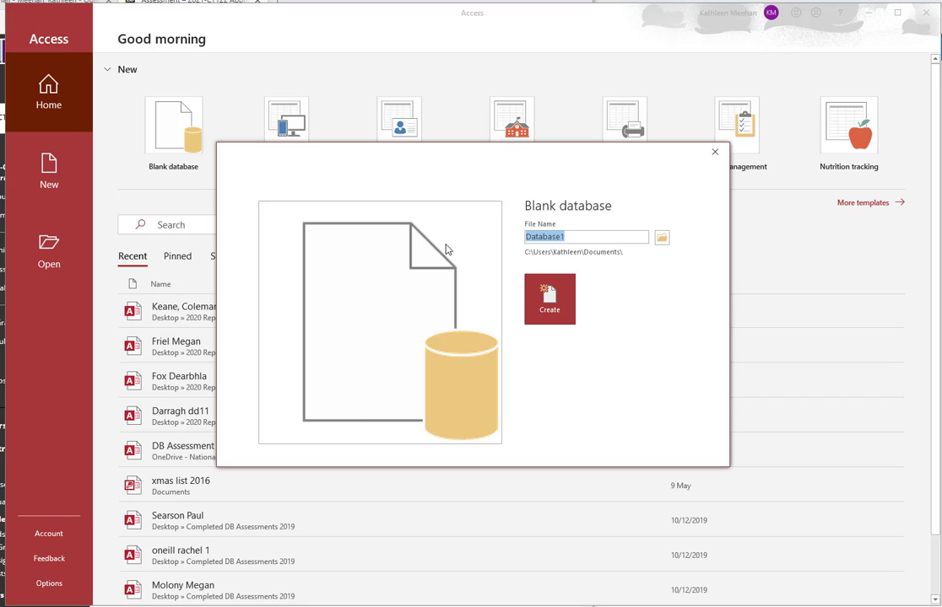
{"action": "type", "text": "Assignment 1"}
Step: Browse to the Desktop's NUIG Work Files folder as the save location
{"action": "left_click", "coordinate": [662, 239]}
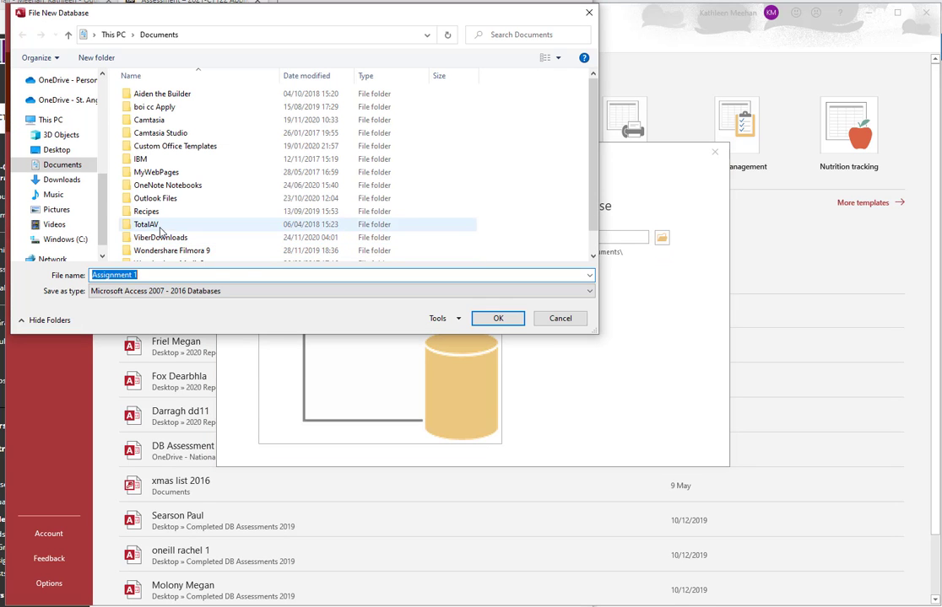
{"action": "left_click", "coordinate": [67, 153]}
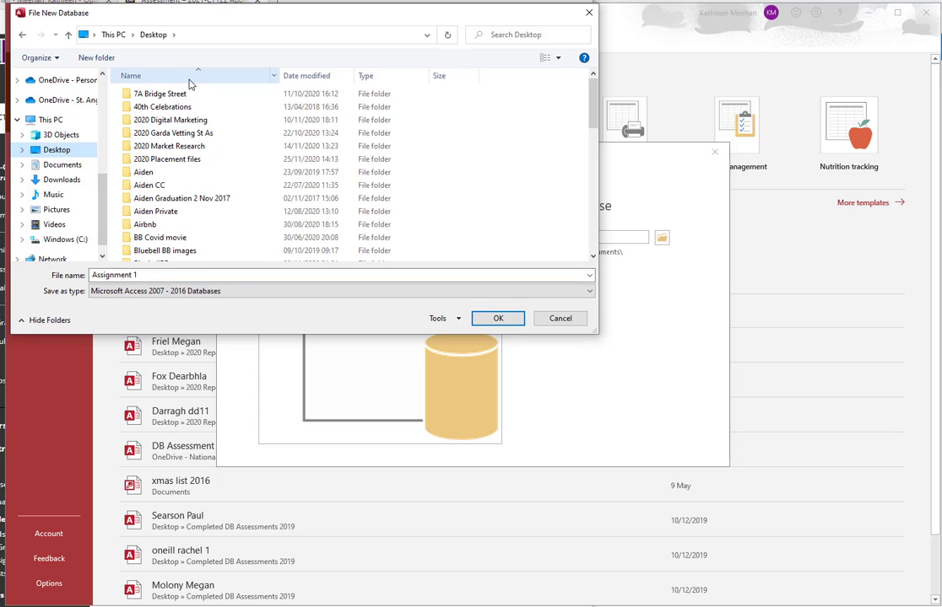
{"action": "scroll", "coordinate": [202, 128], "scroll_direction": "down", "scroll_amount": 4}
{"action": "scroll", "coordinate": [203, 129], "scroll_direction": "down", "scroll_amount": 3}
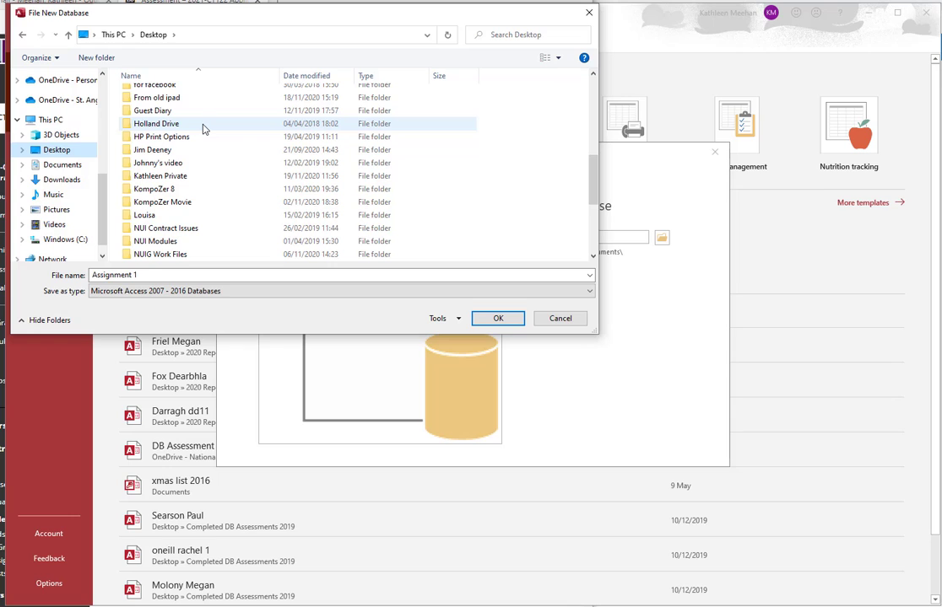
{"action": "scroll", "coordinate": [203, 128], "scroll_direction": "down", "scroll_amount": 2}
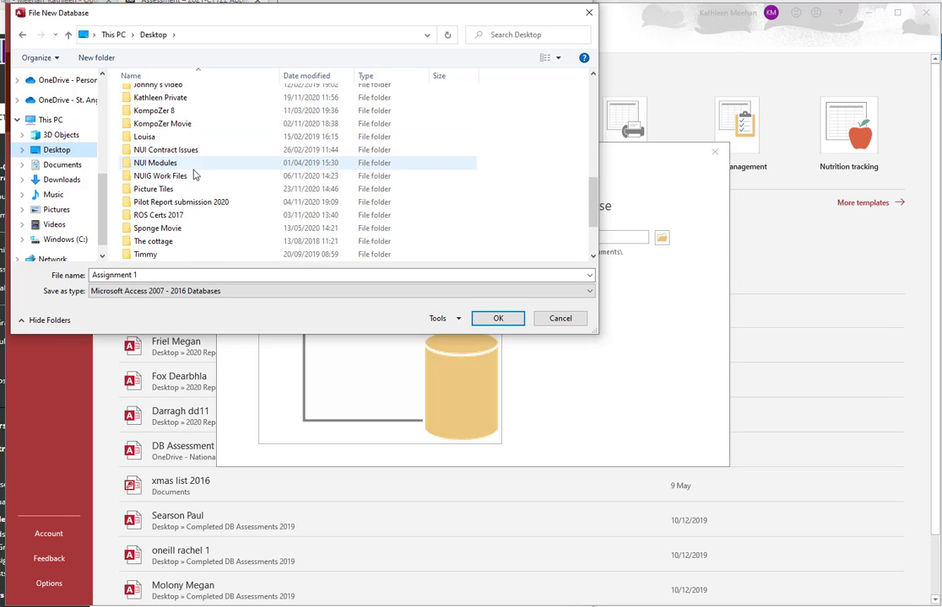
{"action": "left_click", "coordinate": [153, 177]}
{"action": "double_click", "coordinate": [153, 178]}
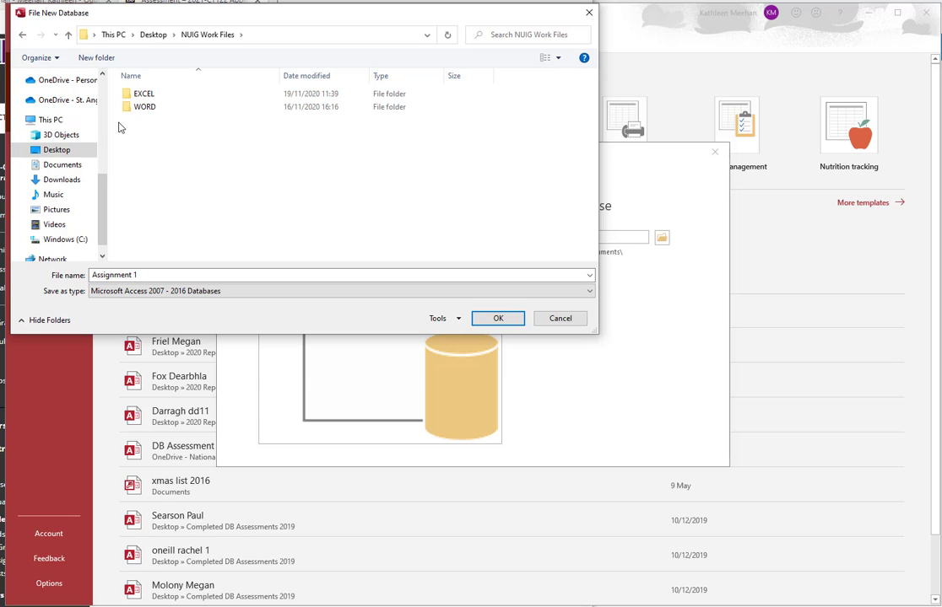
Step: Create a new folder named ACCESS inside NUIG Work Files and go into it
{"action": "left_click", "coordinate": [93, 59]}
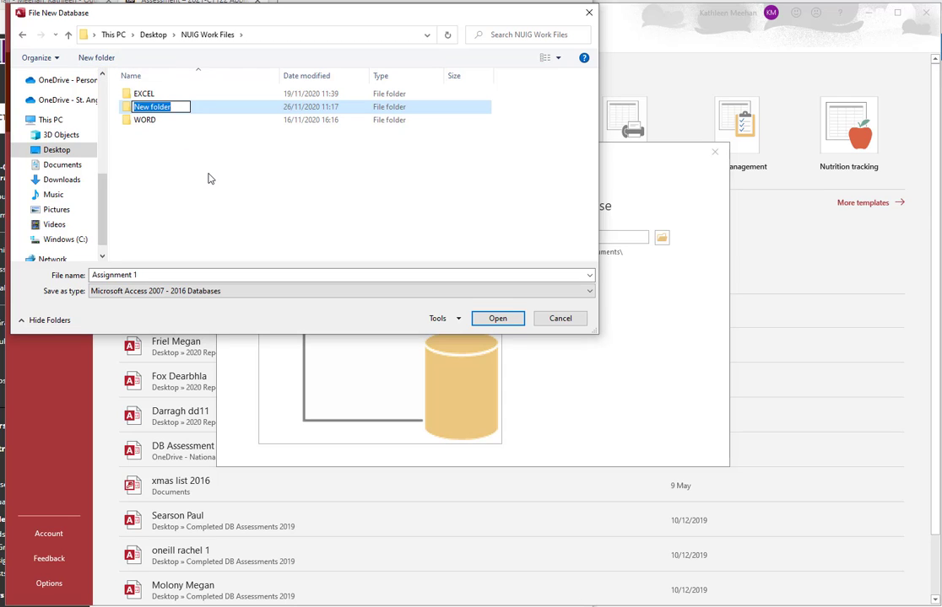
{"action": "type", "text": "ACCESS"}
{"action": "key", "text": "Return"}
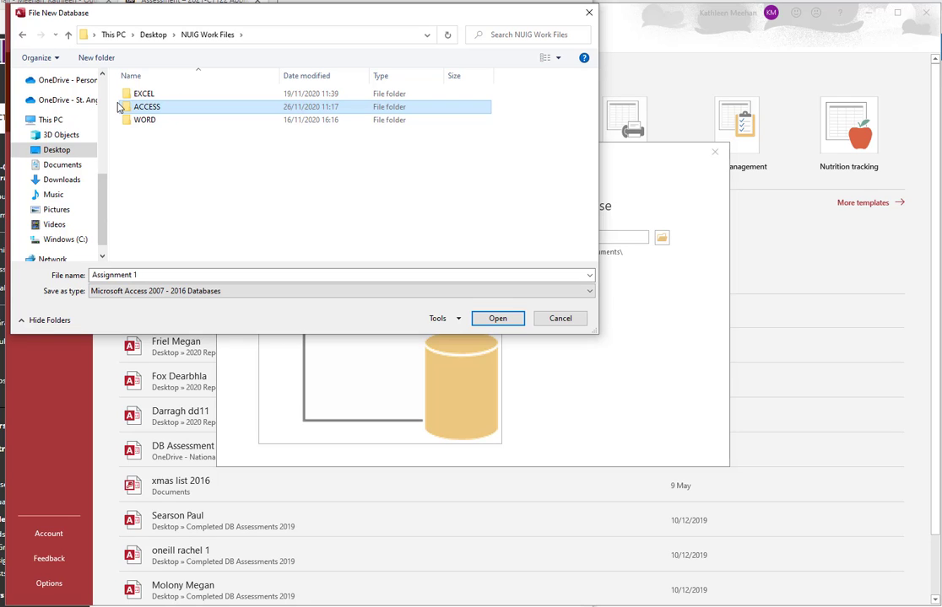
{"action": "double_click", "coordinate": [126, 113]}
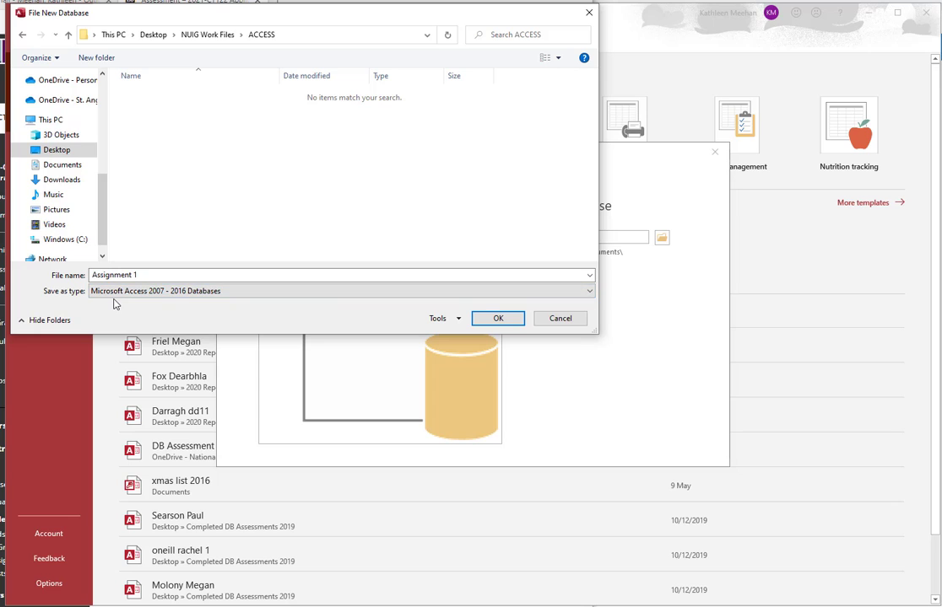
Step: Accept NUIG Work Files\ACCESS as the save location for Assignment 1.accdb
{"action": "left_click", "coordinate": [496, 321]}
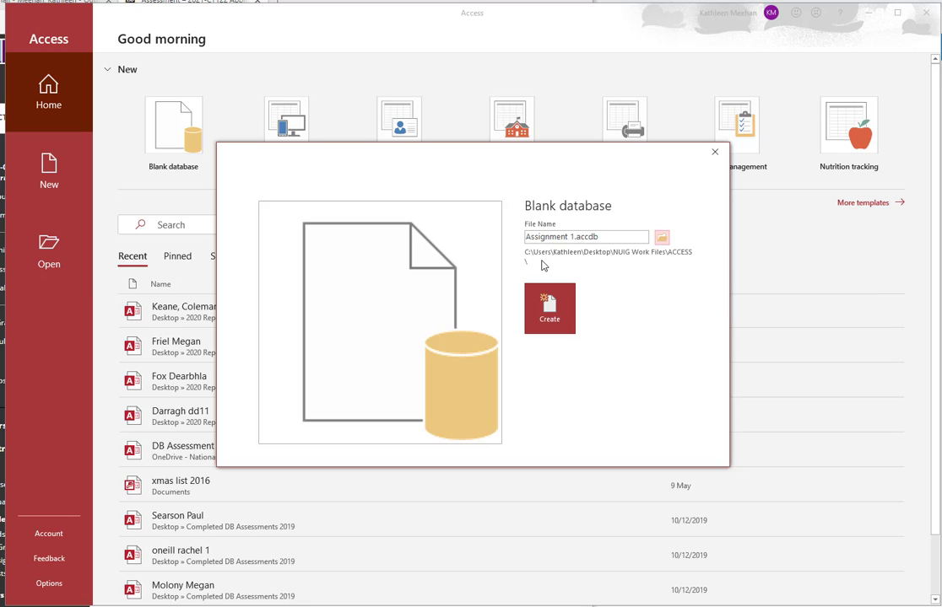
Step: Create Assignment 1.accdb, which opens an empty Table1 in Datasheet View
{"action": "left_click", "coordinate": [553, 312]}
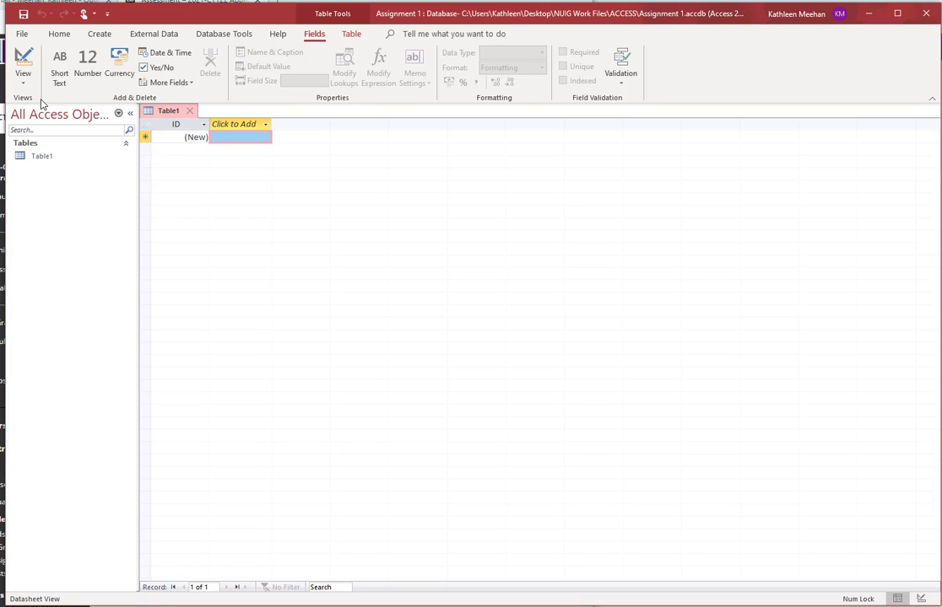
Step: Save Table1 under the name Cars
{"action": "left_click", "coordinate": [23, 57]}
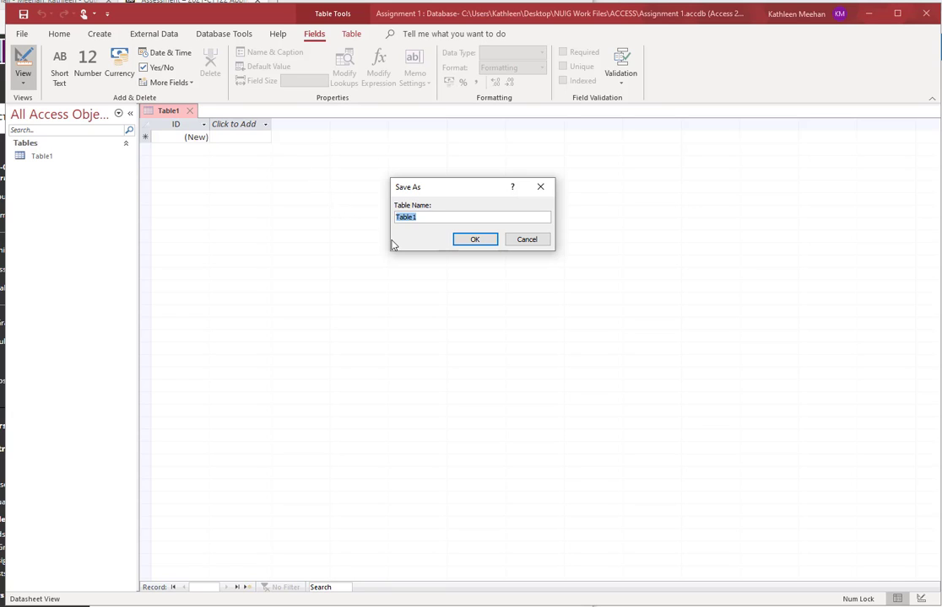
{"action": "type", "text": "Cars"}
{"action": "left_click", "coordinate": [475, 240]}
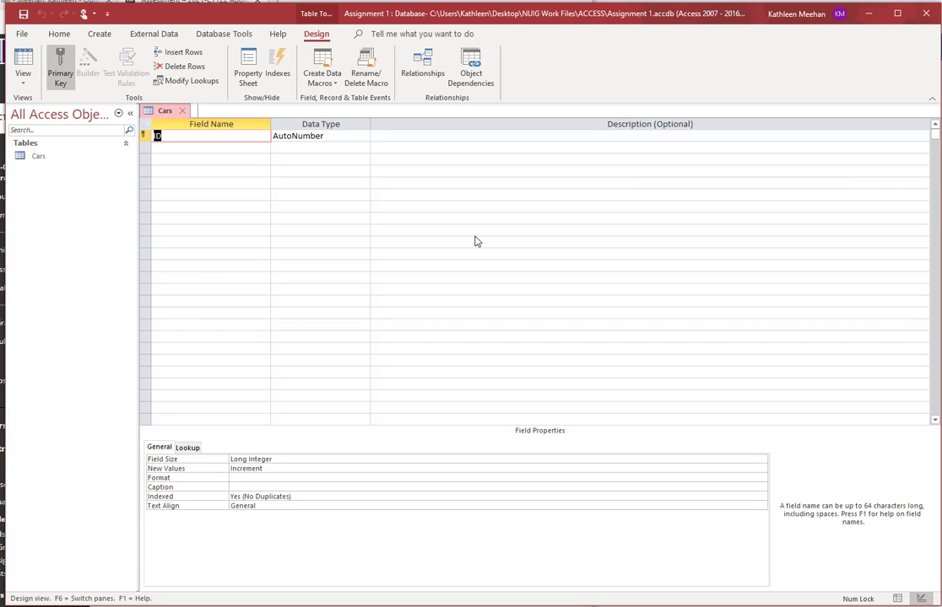
Step: Return the Cars table to Datasheet view and show the View button's list of views
{"action": "left_click", "coordinate": [24, 61]}
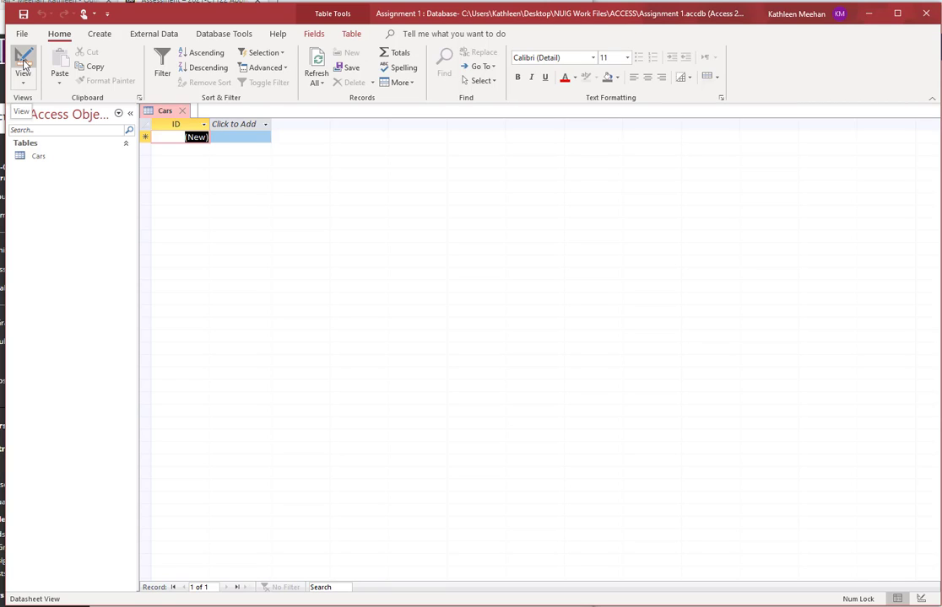
{"action": "key", "text": "ctrl"}
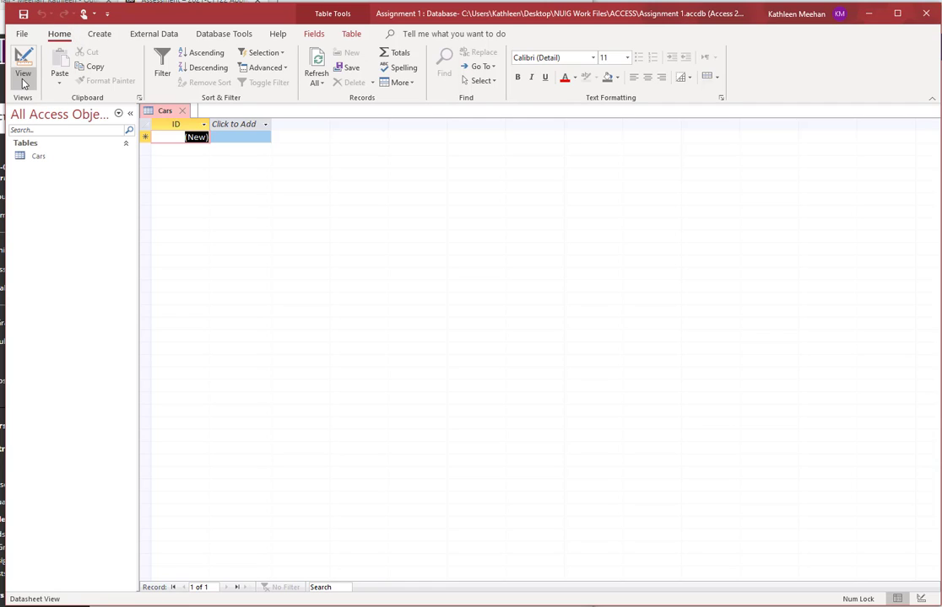
{"action": "key", "text": "ctrl"}
{"action": "key", "text": "ctrl"}
{"action": "left_click", "coordinate": [24, 88]}
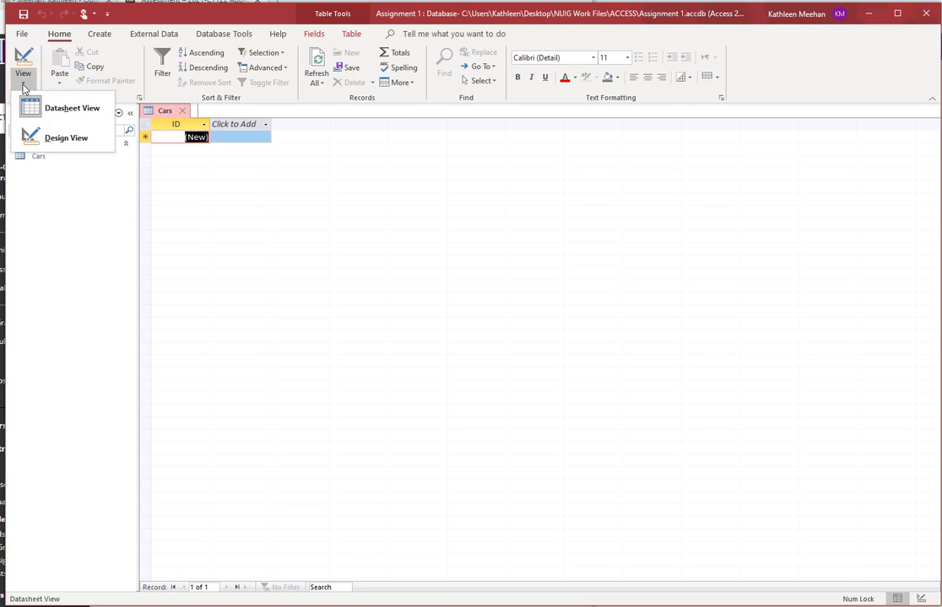
Step: Switch the Cars table to Design View to see its fields and data types
{"action": "left_click", "coordinate": [65, 140]}
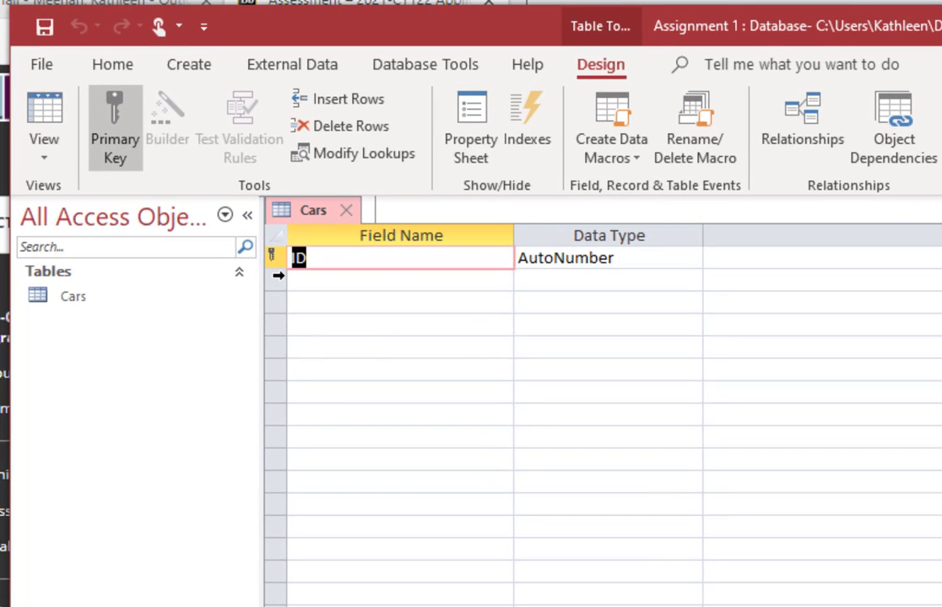
{"action": "key", "text": "ctrl"}
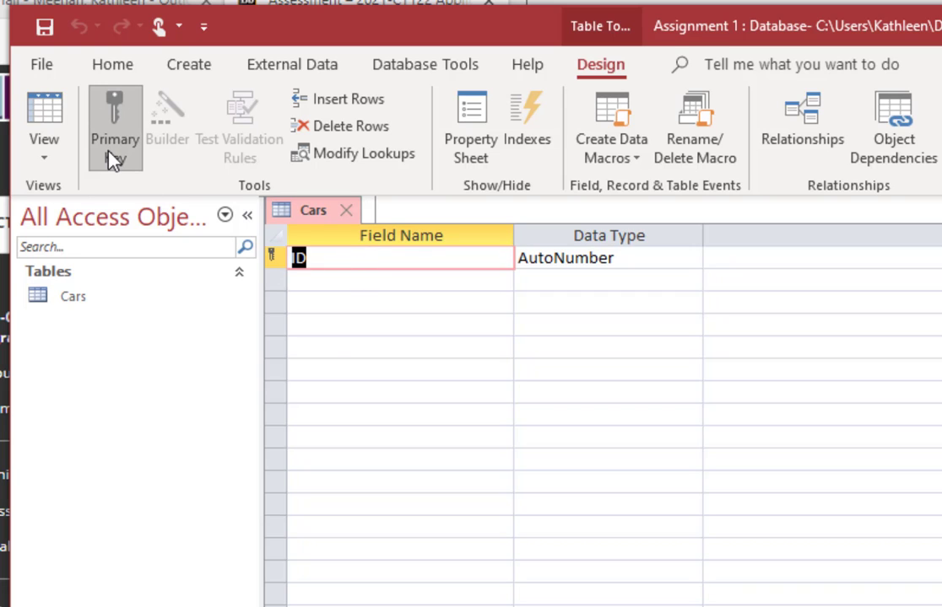
{"action": "key", "text": "ctrl"}
{"action": "key", "text": "ctrl"}
Step: Clear the ID field's primary key and rename the field to Make
{"action": "left_click", "coordinate": [121, 160]}
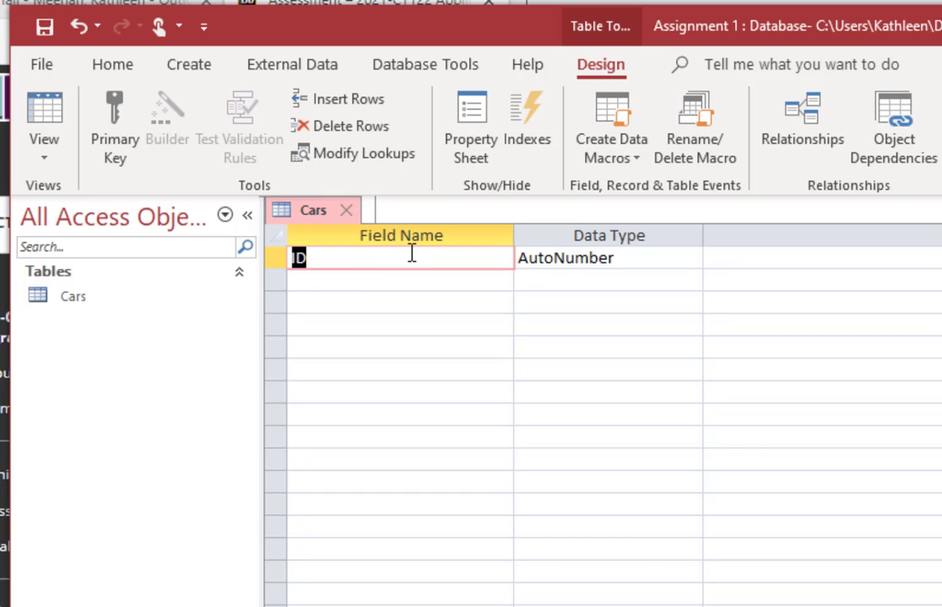
{"action": "type", "text": "Make"}
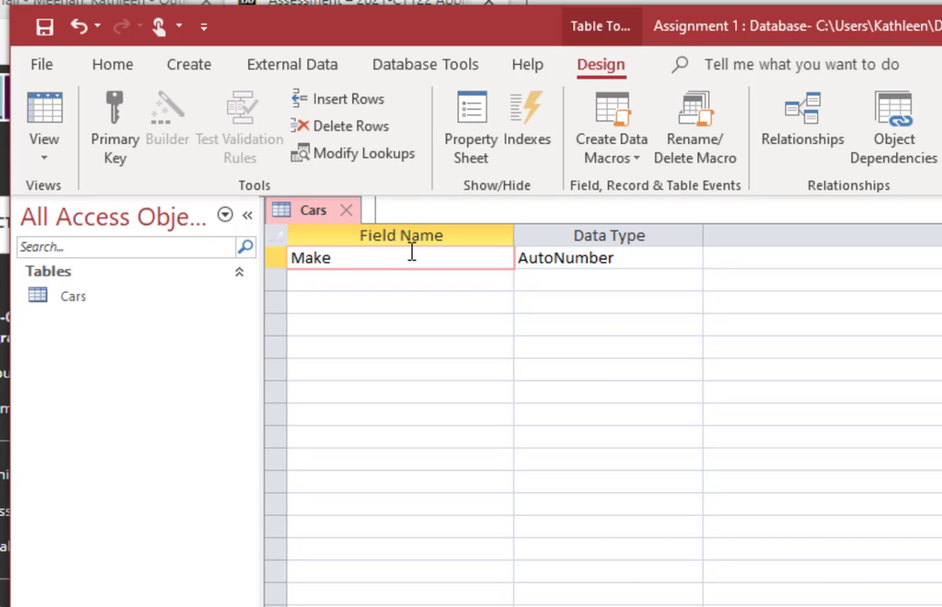
{"action": "key", "text": "Tab"}
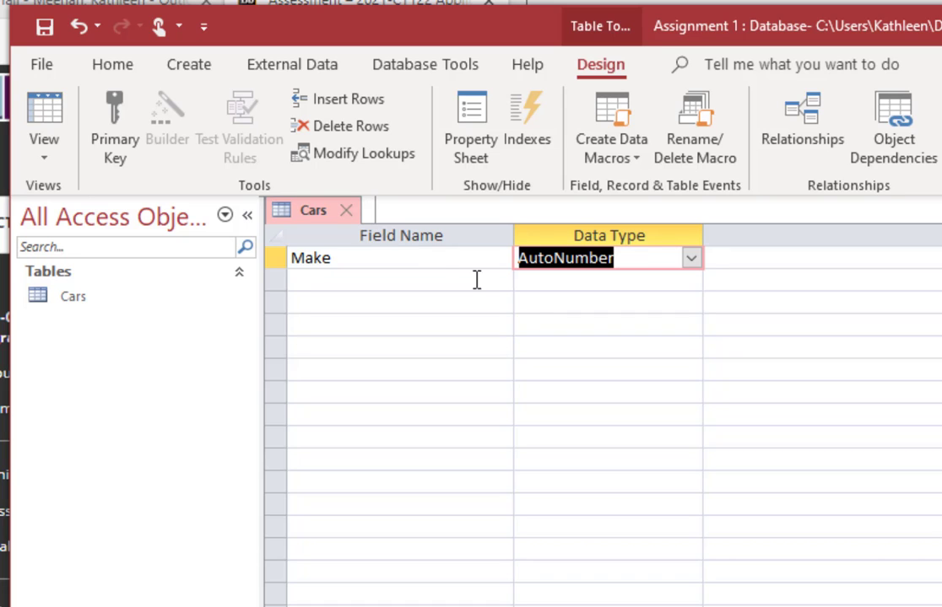
Step: Show the Data Type dropdown list for the Make field
{"action": "left_click", "coordinate": [701, 259]}
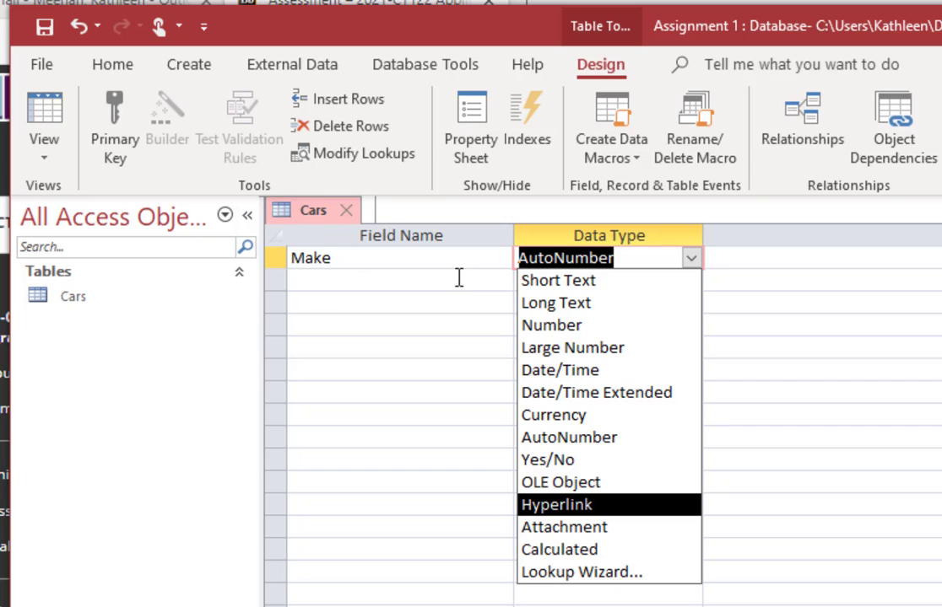
Step: Change the Make field's data type from AutoNumber to Short Text
{"action": "left_click", "coordinate": [540, 287]}
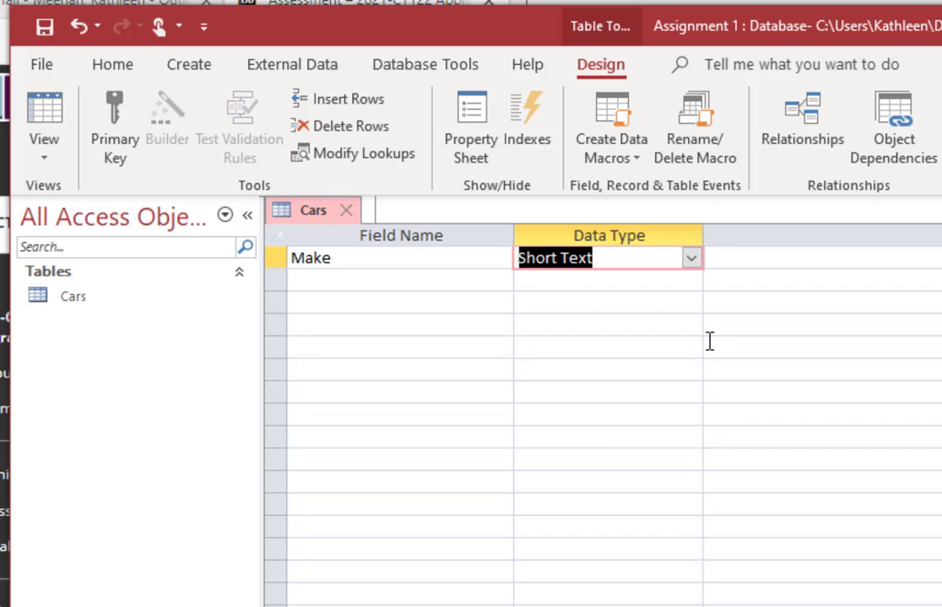
{"action": "key", "text": "Tab"}
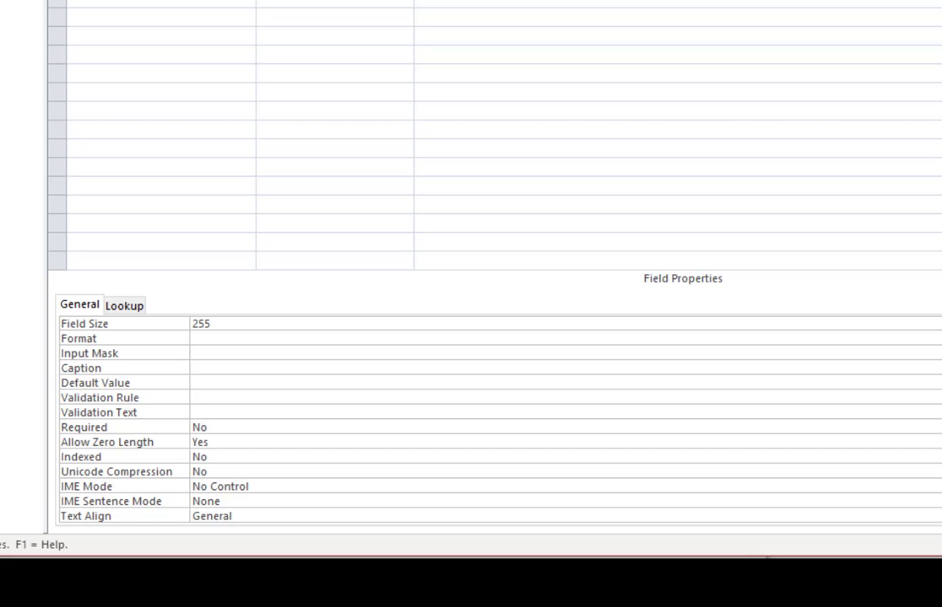
Step: Change the Make field's Field Size from 255 to 20
{"action": "left_click", "coordinate": [225, 470]}
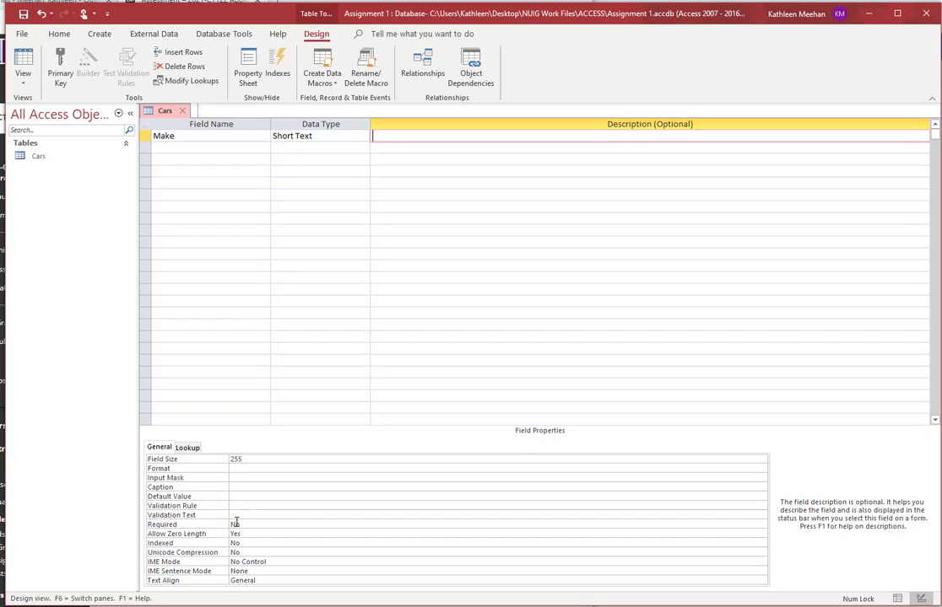
{"action": "double_click", "coordinate": [253, 459]}
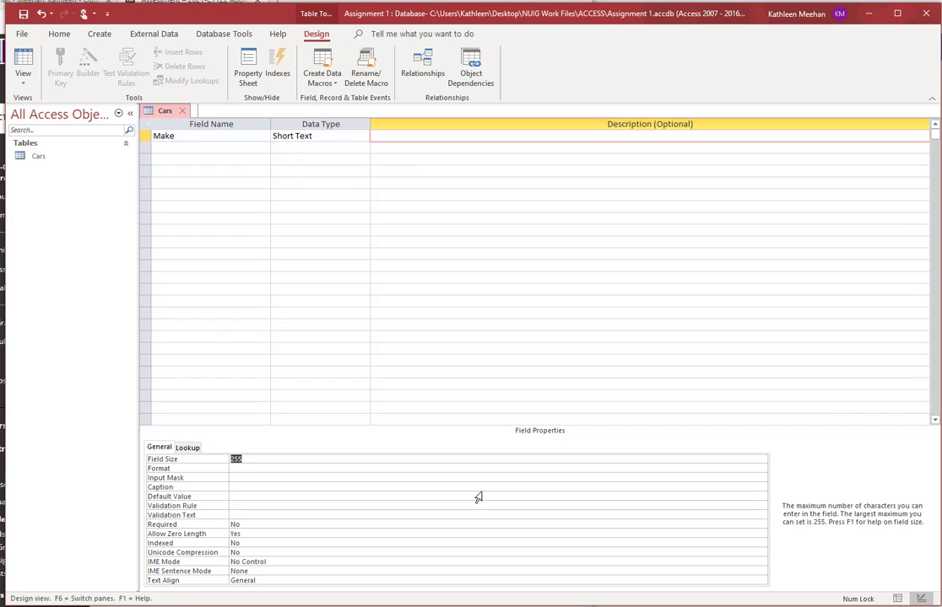
{"action": "type", "text": "20"}
Step: Add a Model field as Short Text with a field size of 20
{"action": "left_click", "coordinate": [186, 148]}
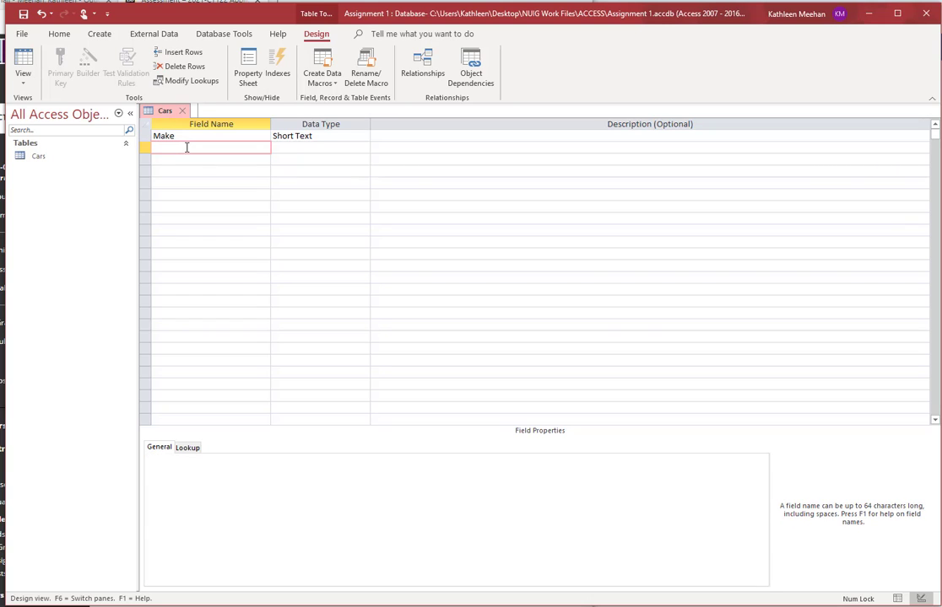
{"action": "left_click", "coordinate": [237, 498]}
{"action": "type", "text": "Model"}
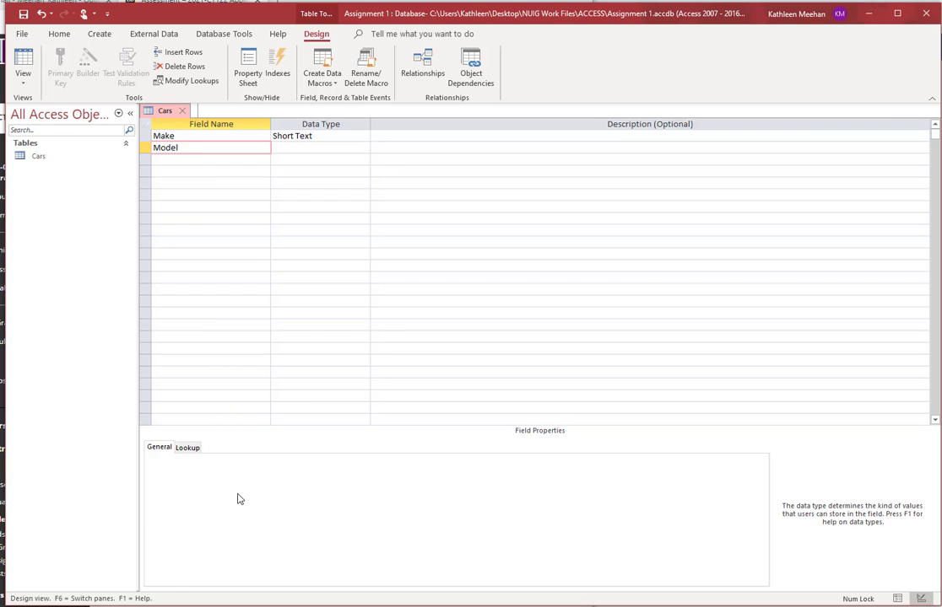
{"action": "key", "text": "Tab"}
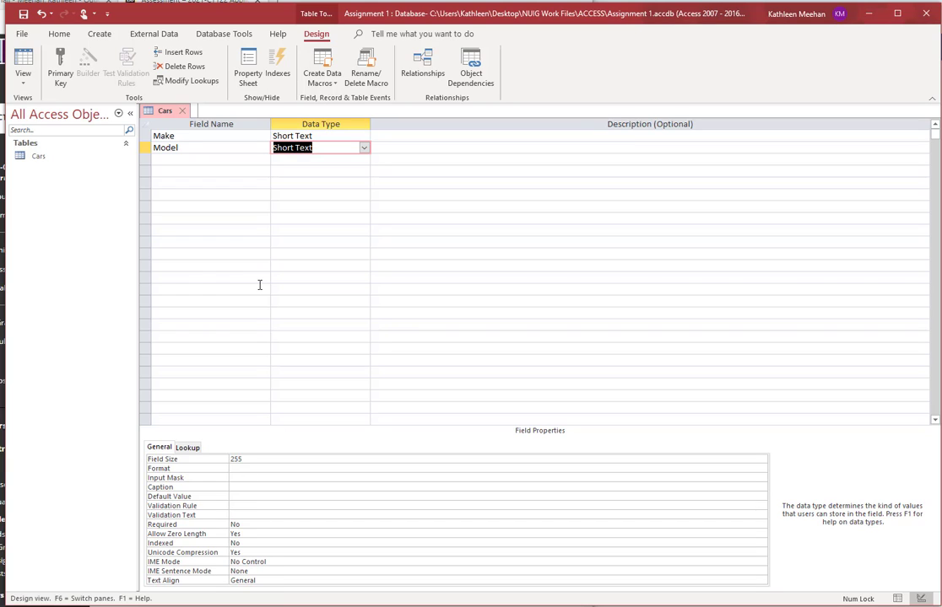
{"action": "left_click", "coordinate": [254, 459]}
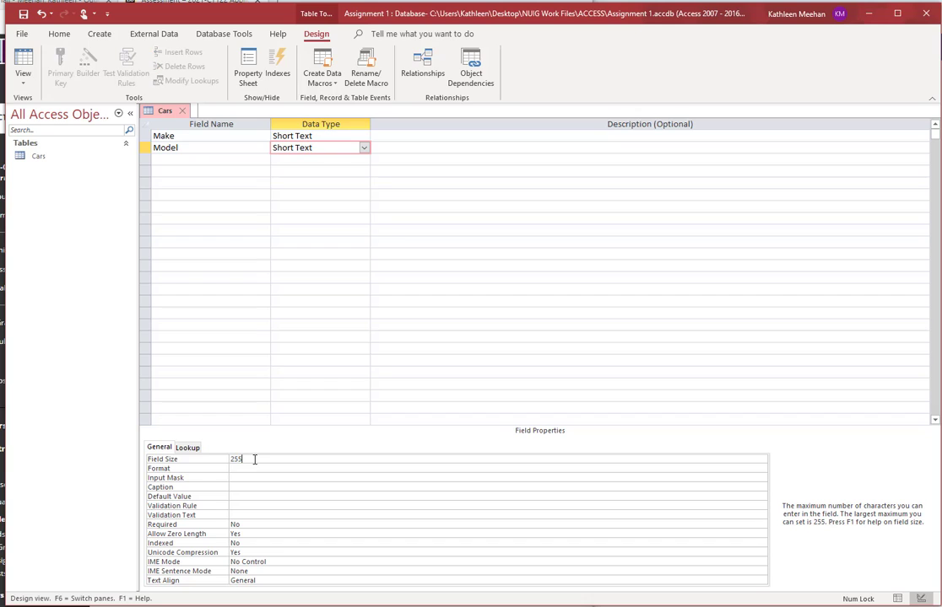
{"action": "key", "text": "BackSpace"}
{"action": "type", "text": "0"}
Step: Add a Colour field below Model as Short Text with a field size of 20
{"action": "left_click", "coordinate": [240, 158]}
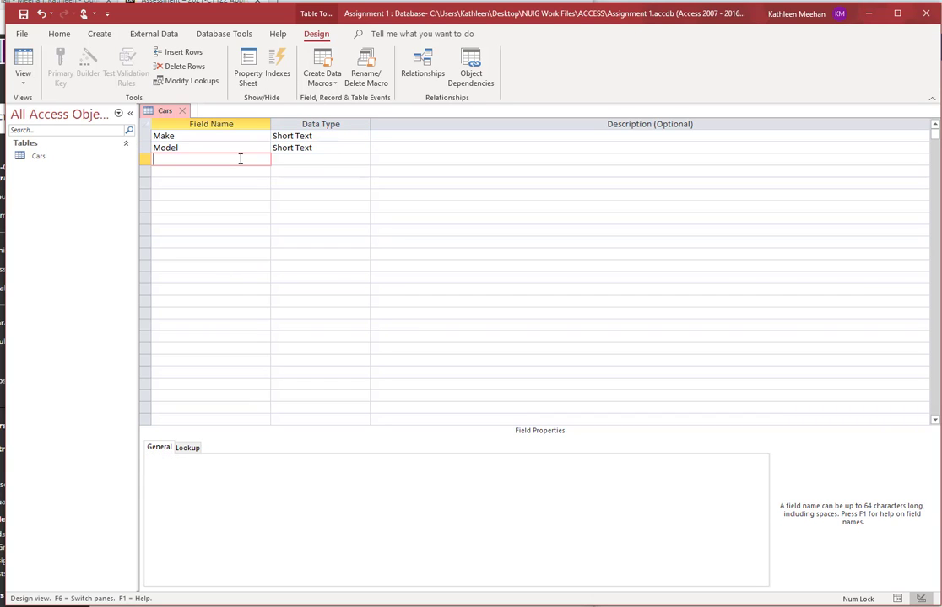
{"action": "type", "text": "Colour"}
{"action": "key", "text": "Tab"}
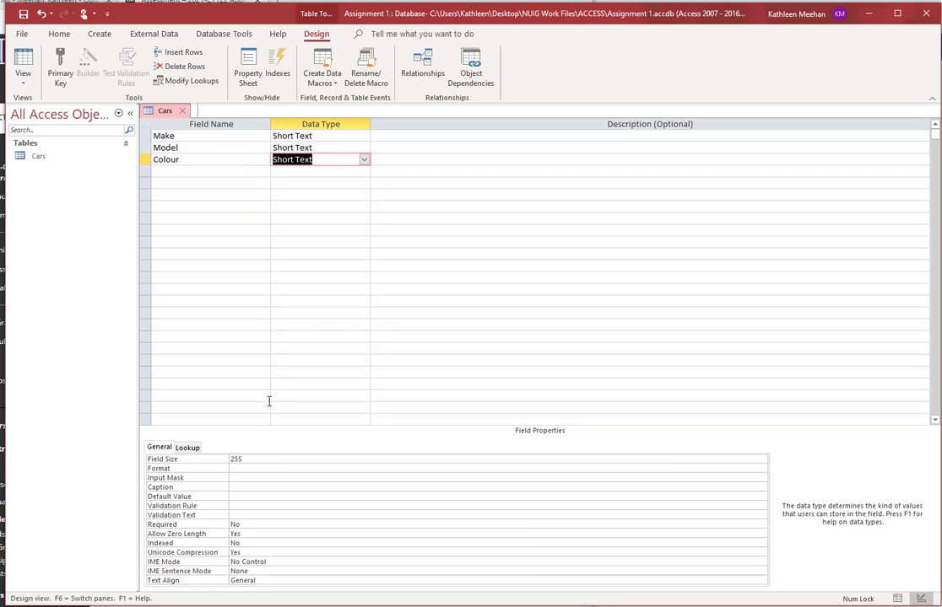
{"action": "left_click", "coordinate": [259, 458]}
{"action": "key", "text": "BackSpace"}
{"action": "key", "text": "BackSpace"}
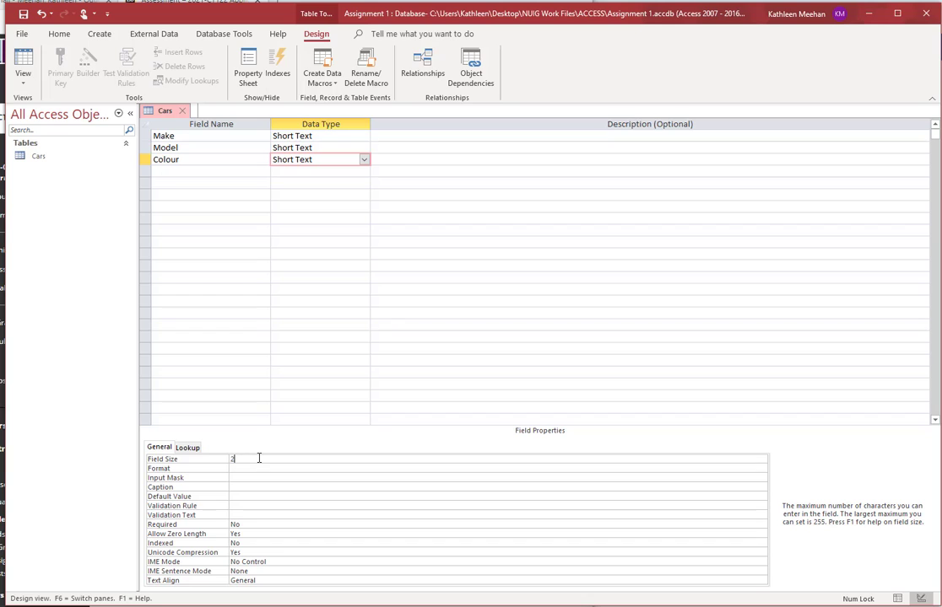
{"action": "type", "text": "0"}
{"action": "left_click", "coordinate": [192, 172]}
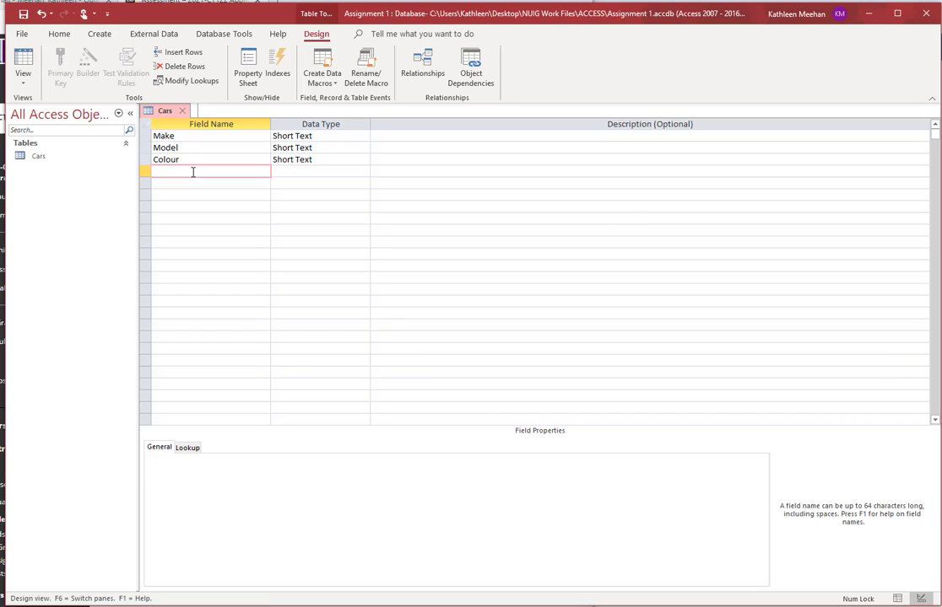
Step: Add a Year Mfg field below Colour with the Number data type
{"action": "type", "text": "Year Mfg"}
{"action": "key", "text": "Tab"}
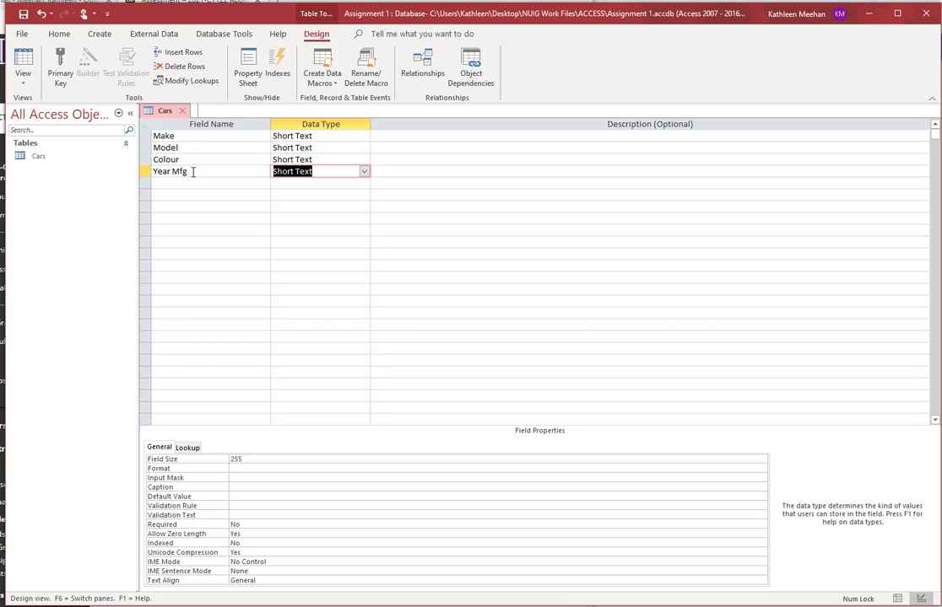
{"action": "left_click", "coordinate": [363, 172]}
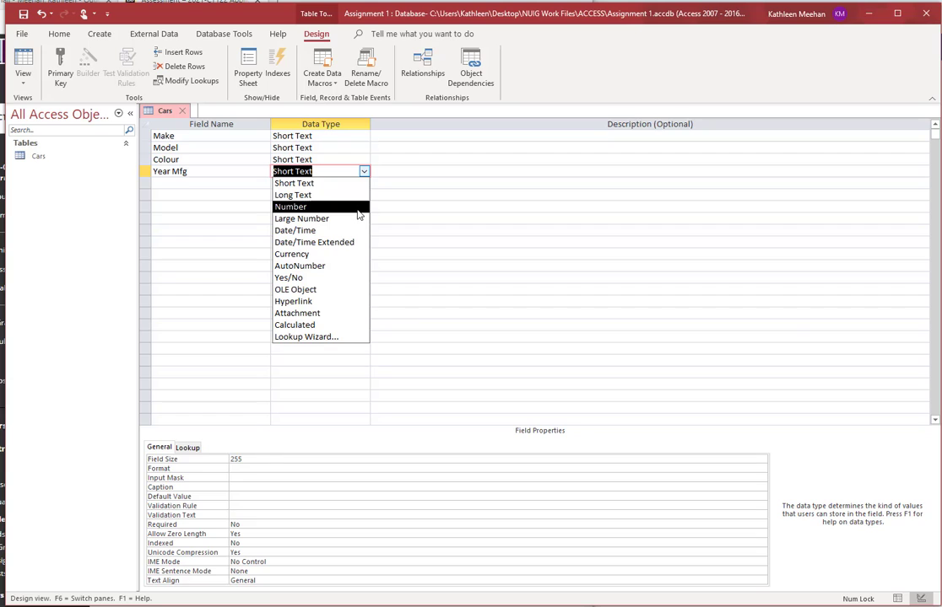
{"action": "left_click", "coordinate": [358, 208]}
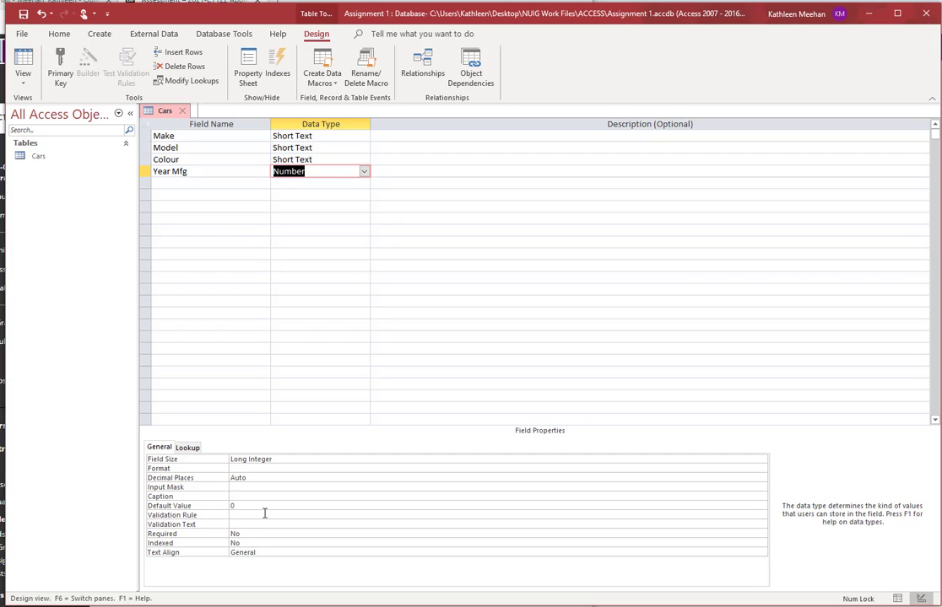
{"action": "left_click", "coordinate": [241, 487]}
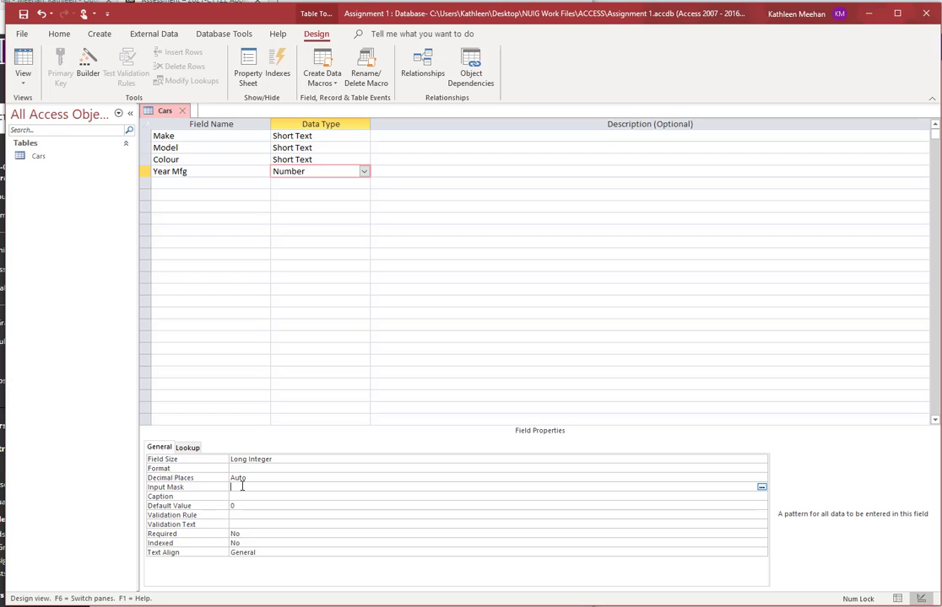
Step: Give Year Mfg an input mask of 0000 and 0 decimal places
{"action": "type", "text": "0000"}
{"action": "left_click", "coordinate": [268, 478]}
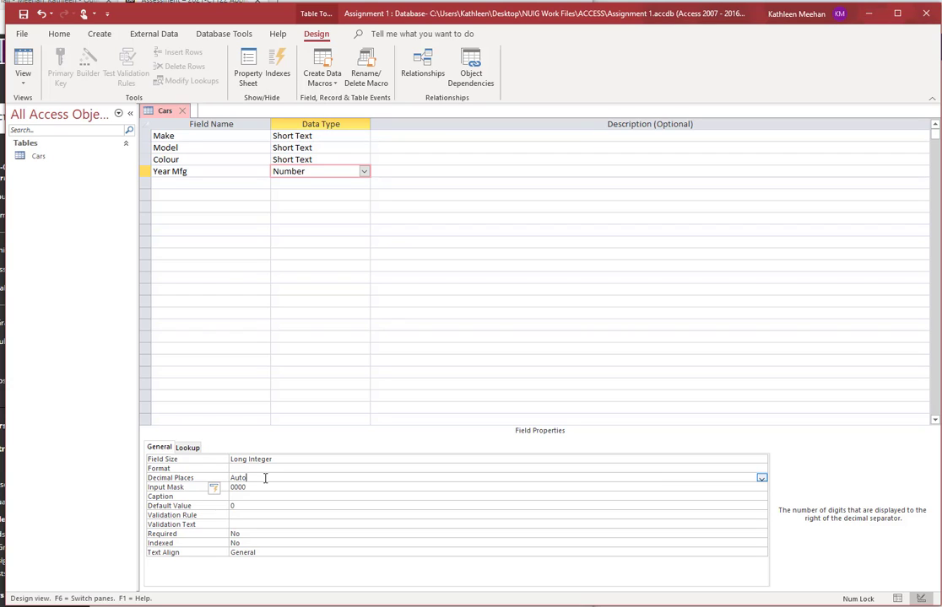
{"action": "left_click", "coordinate": [761, 479]}
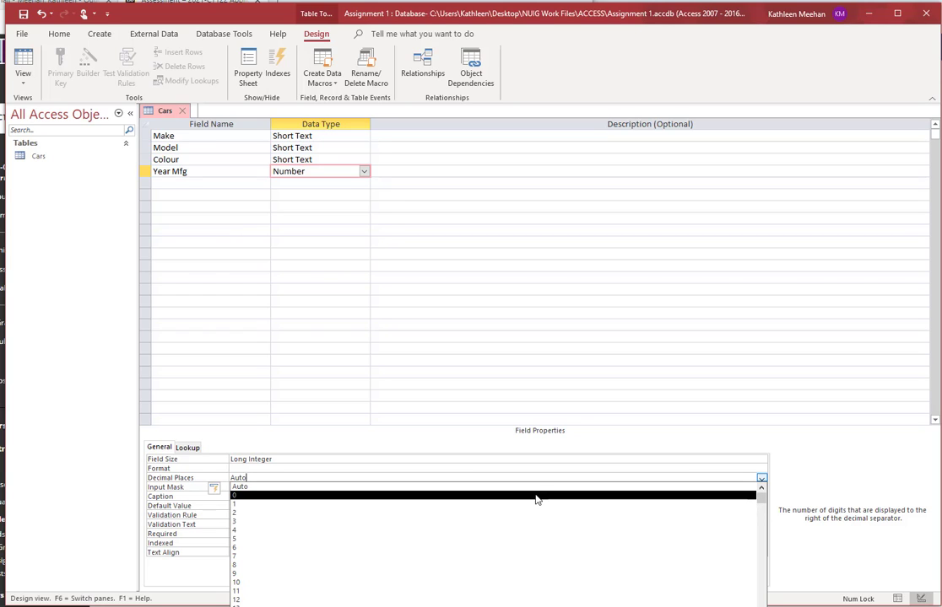
{"action": "left_click", "coordinate": [537, 496]}
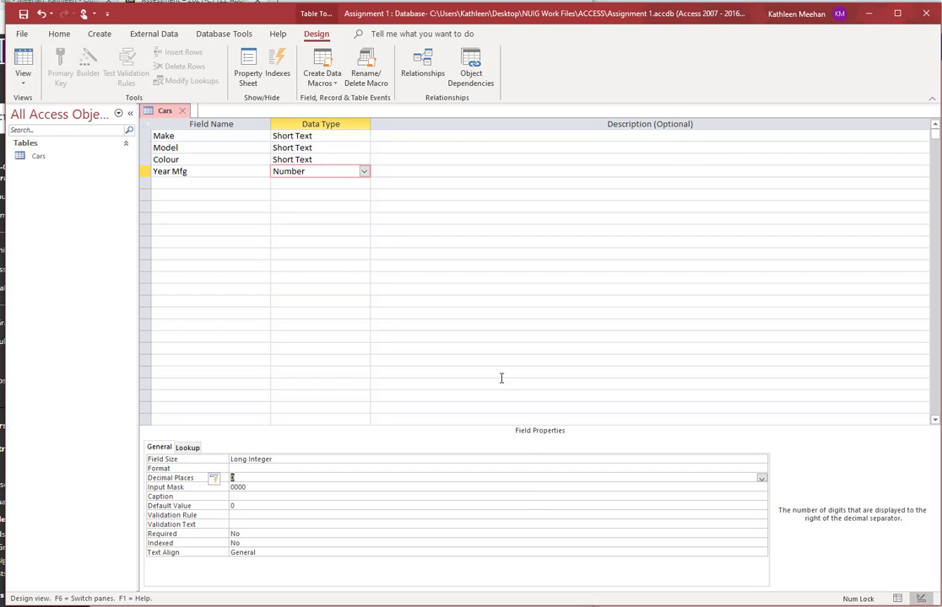
{"action": "left_click", "coordinate": [235, 186]}
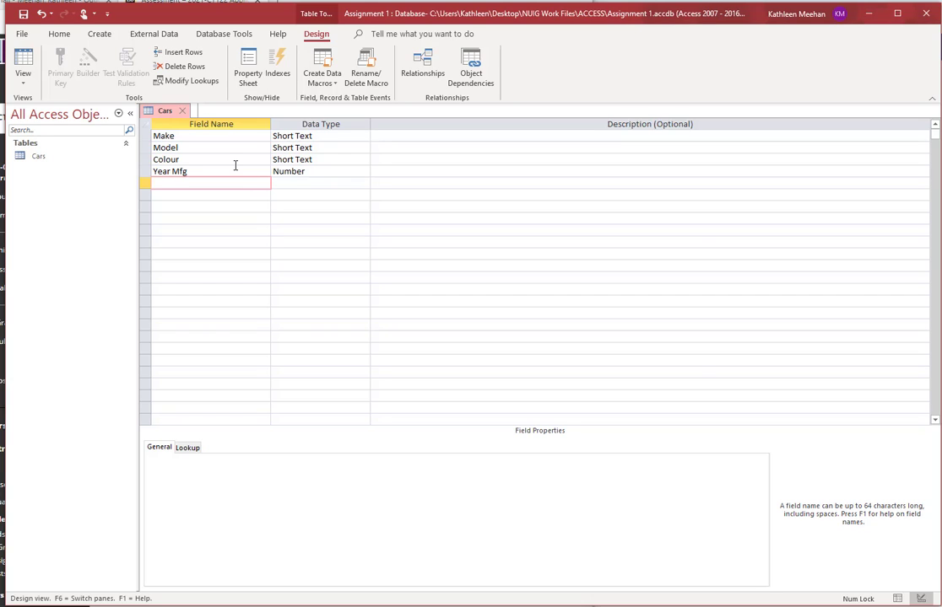
Step: Add a Kilometres field below Year Mfg with the Number data type
{"action": "type", "text": "Kilometres"}
{"action": "key", "text": "Tab"}
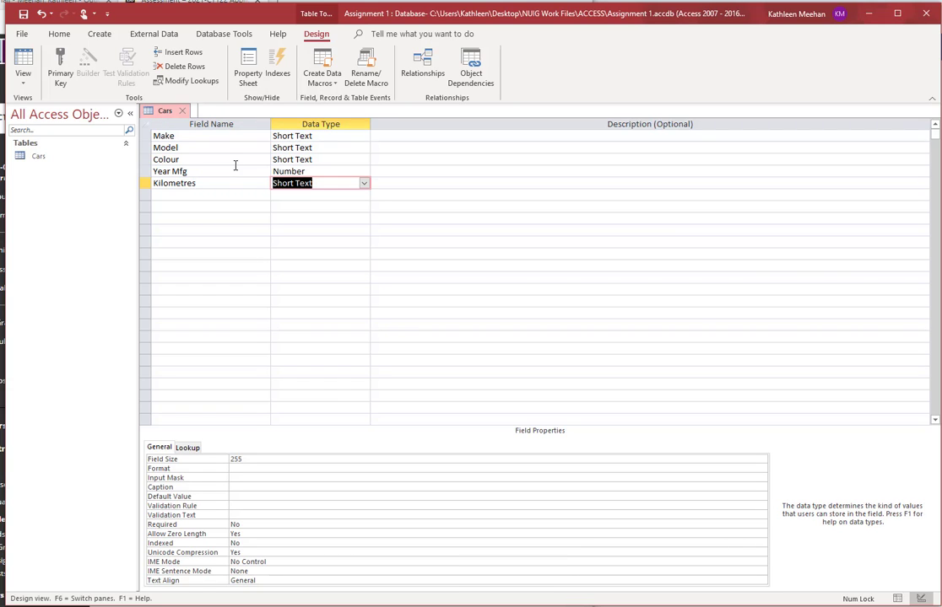
{"action": "left_click", "coordinate": [363, 183]}
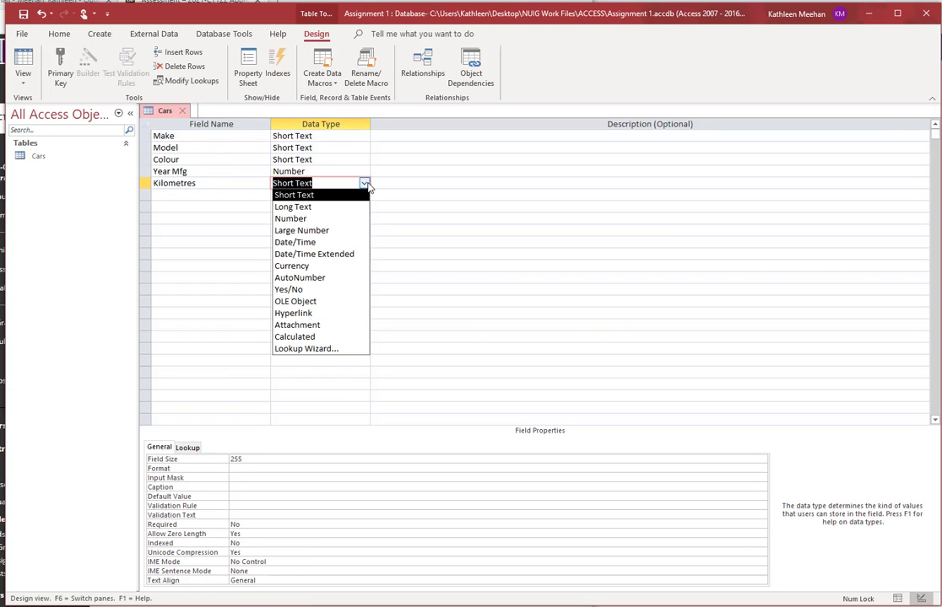
{"action": "left_click", "coordinate": [355, 221]}
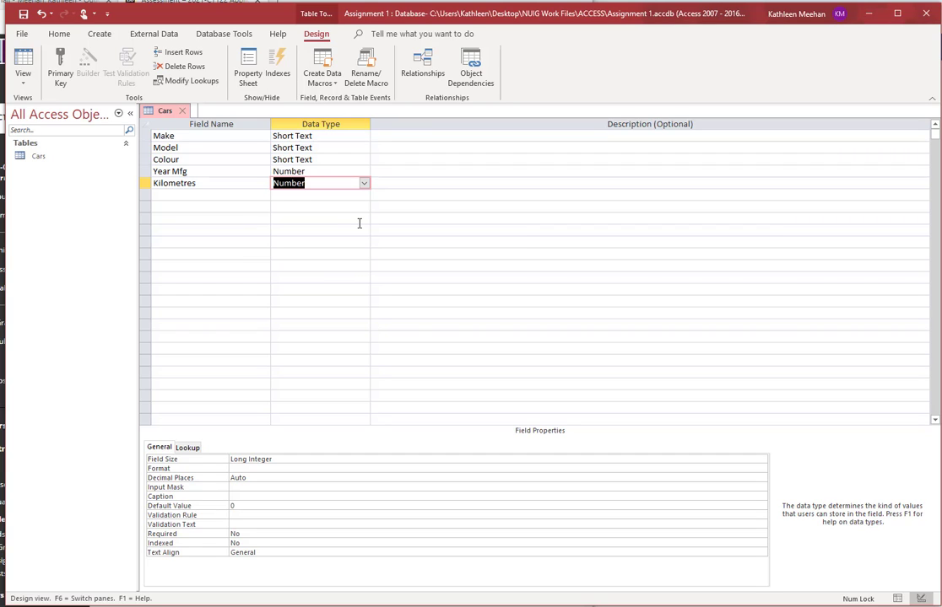
{"action": "left_click", "coordinate": [209, 481]}
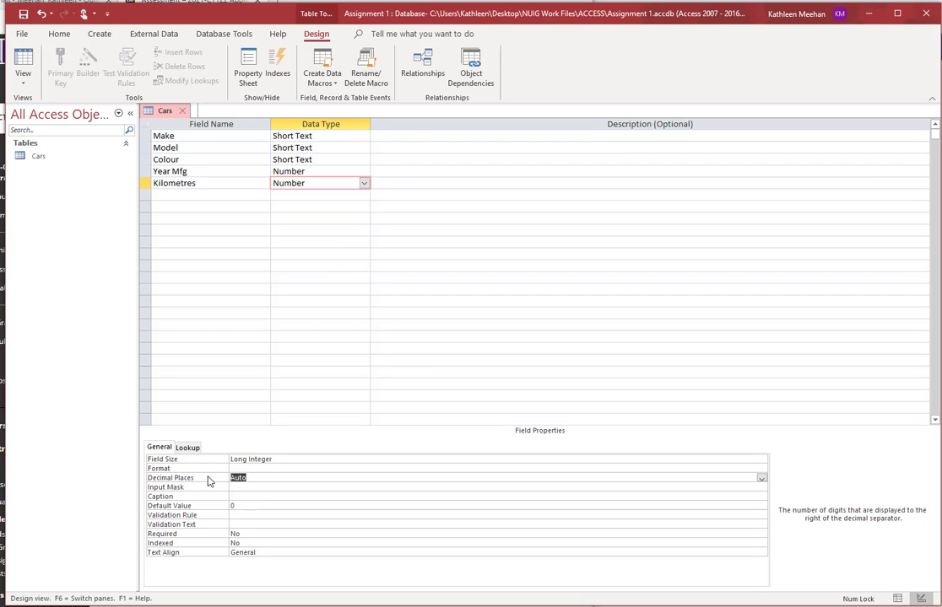
Step: Set Kilometres to 0 decimal places and the Standard display format
{"action": "left_click", "coordinate": [761, 479]}
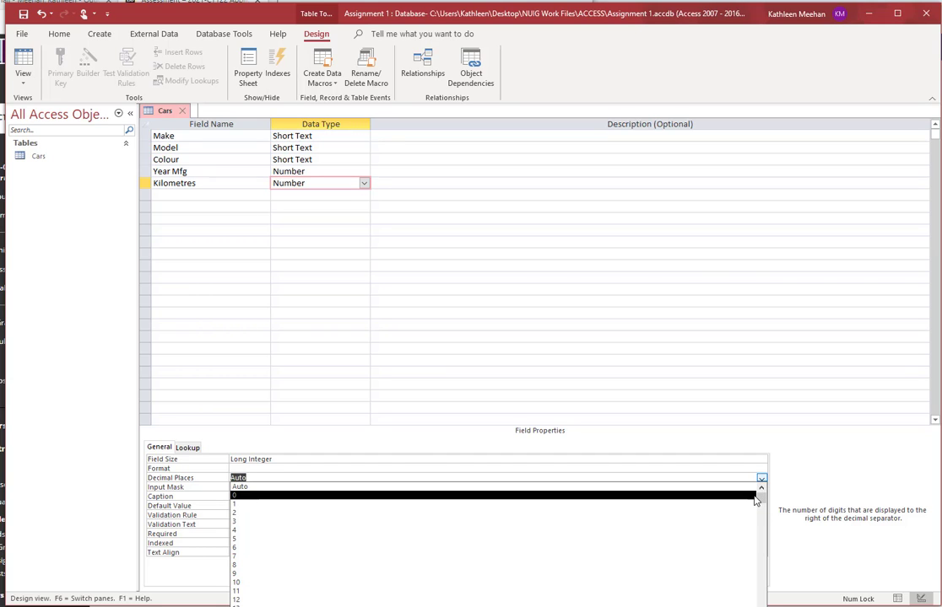
{"action": "left_click", "coordinate": [755, 496]}
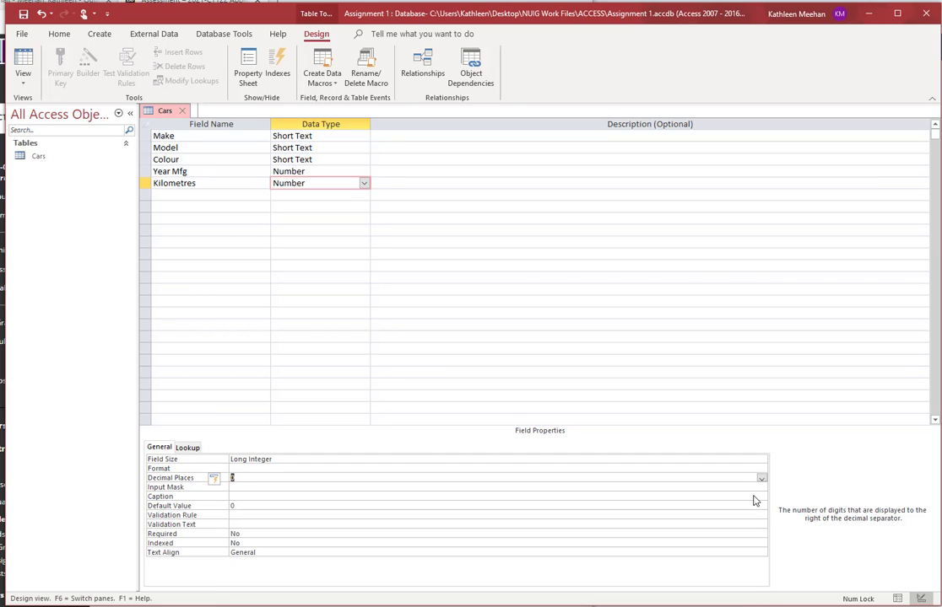
{"action": "left_click", "coordinate": [615, 469]}
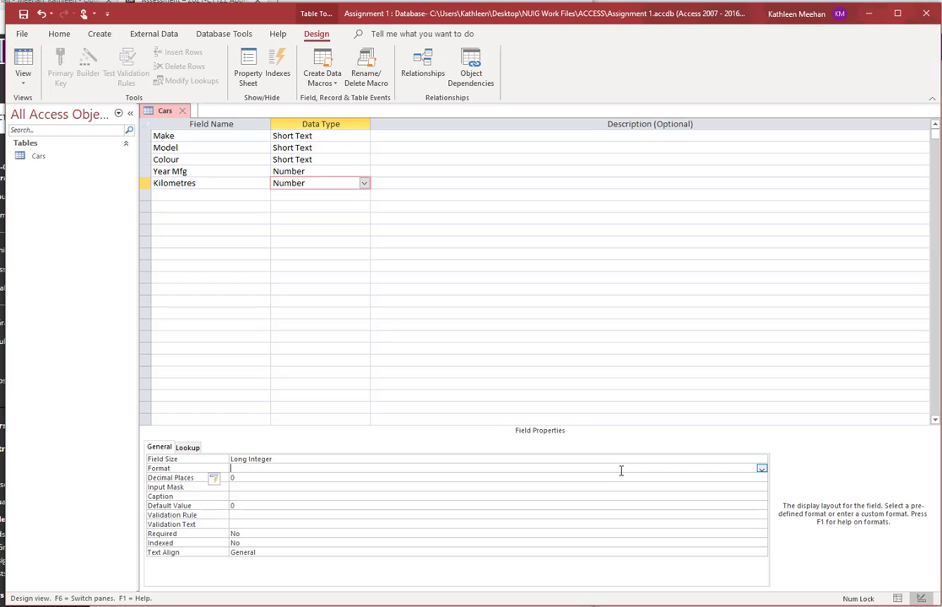
{"action": "left_click", "coordinate": [761, 469]}
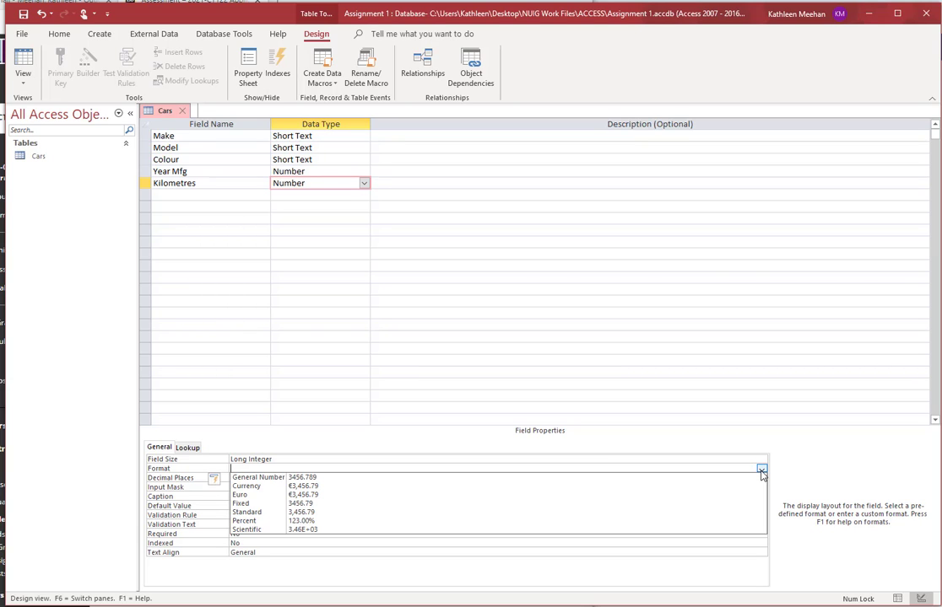
{"action": "left_click", "coordinate": [322, 513]}
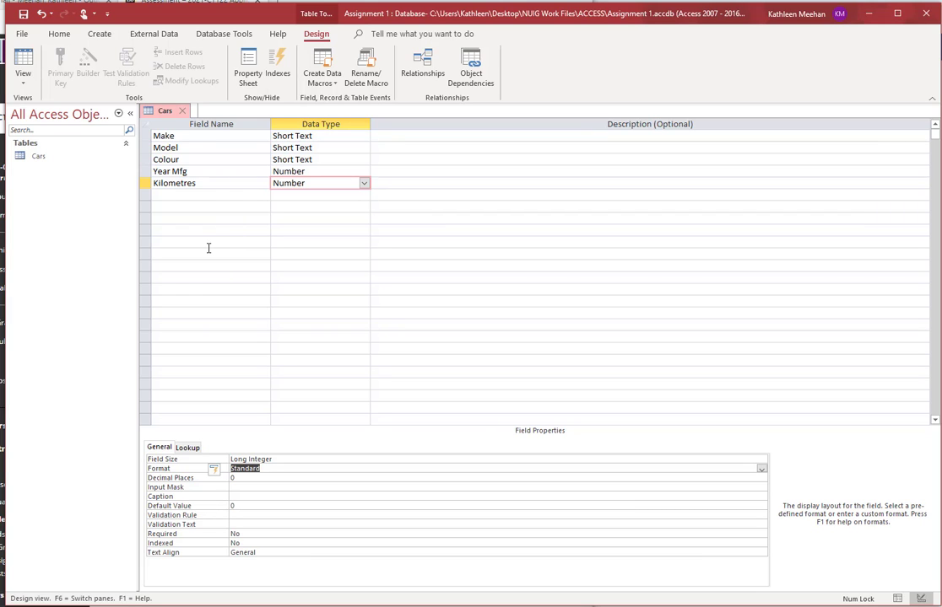
Step: Switch the Cars table to Datasheet view, saving the design when prompted
{"action": "left_click", "coordinate": [28, 64]}
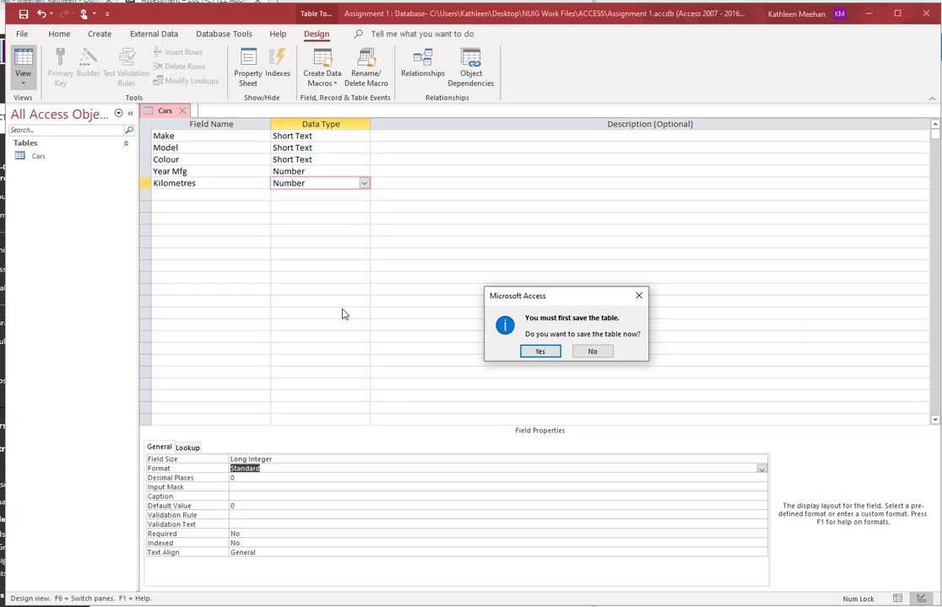
{"action": "left_click", "coordinate": [537, 352]}
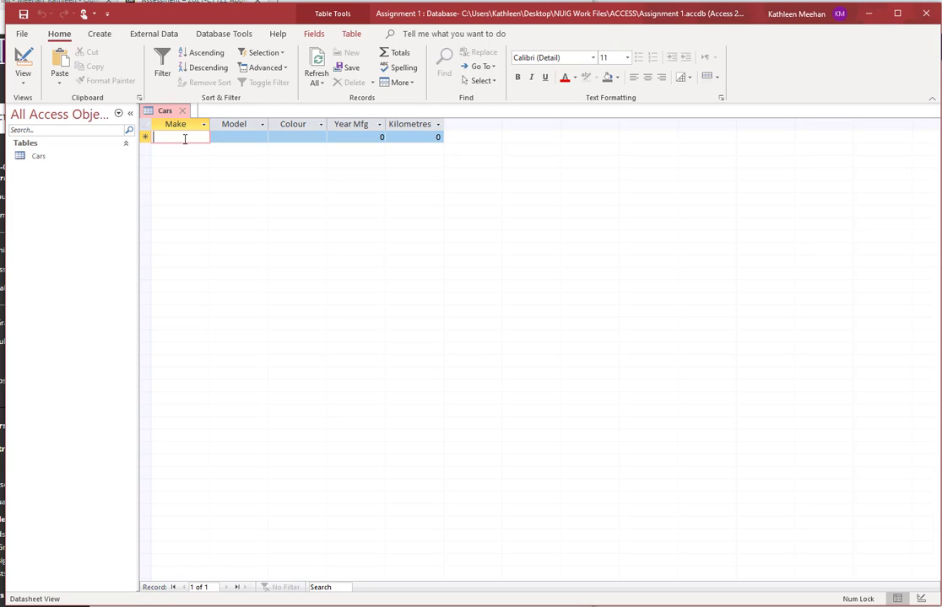
Step: Enter the first record: Ford, Mondeo, Red, 2016, 30000 kilometres
{"action": "type", "text": "Ford"}
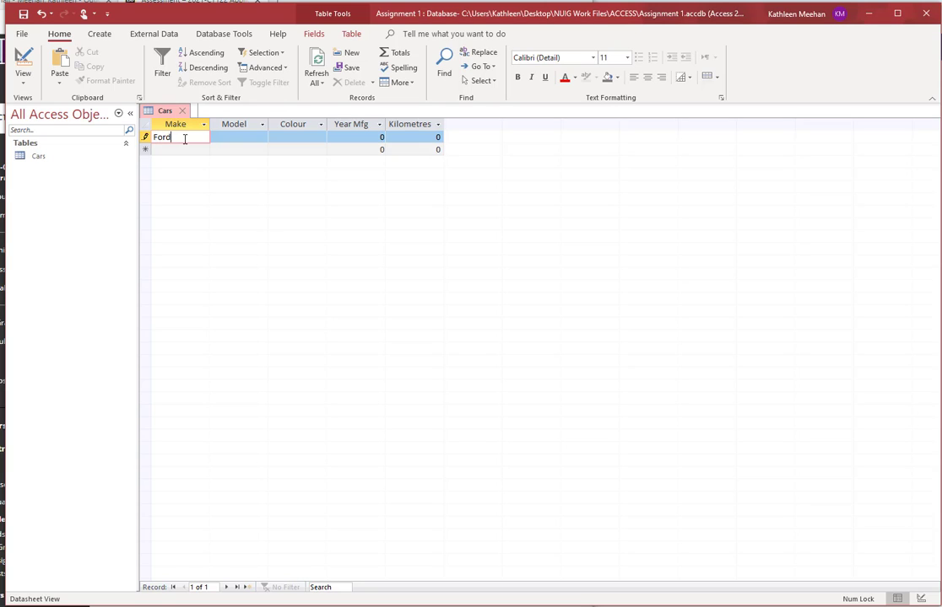
{"action": "key", "text": "Tab"}
{"action": "type", "text": "Mo"}
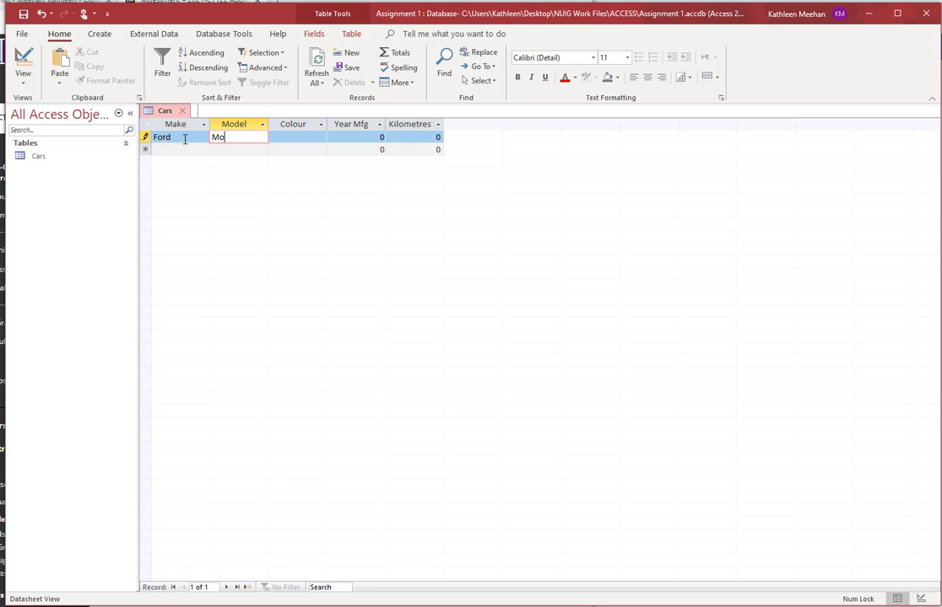
{"action": "type", "text": "ndeo"}
{"action": "key", "text": "Tab"}
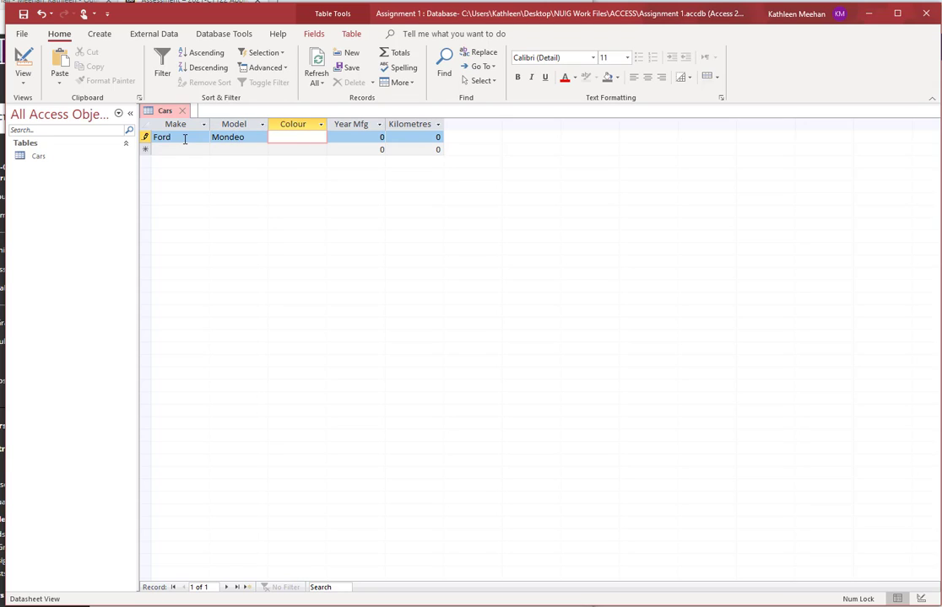
{"action": "type", "text": "Red"}
{"action": "key", "text": "Tab"}
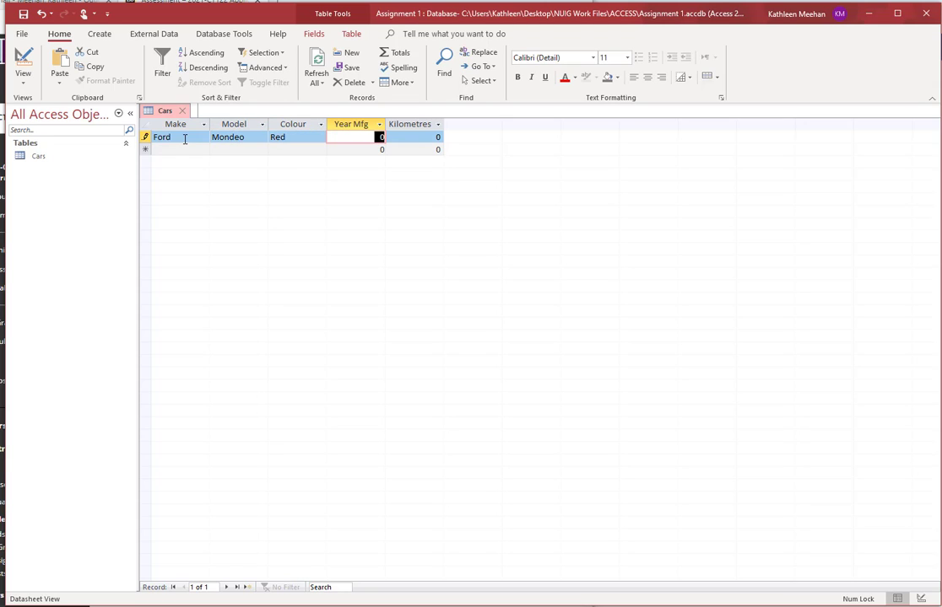
{"action": "type", "text": "2016"}
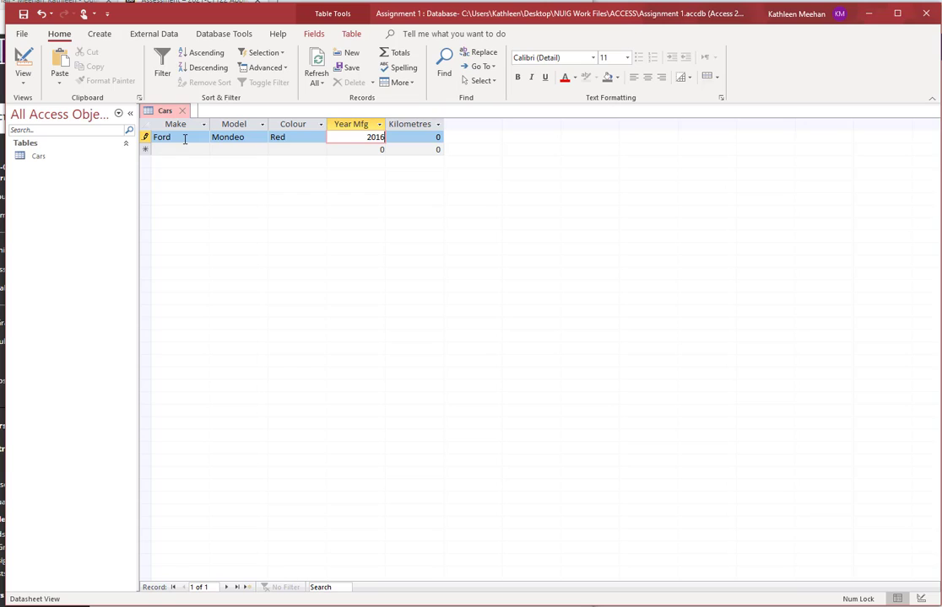
{"action": "key", "text": "Tab"}
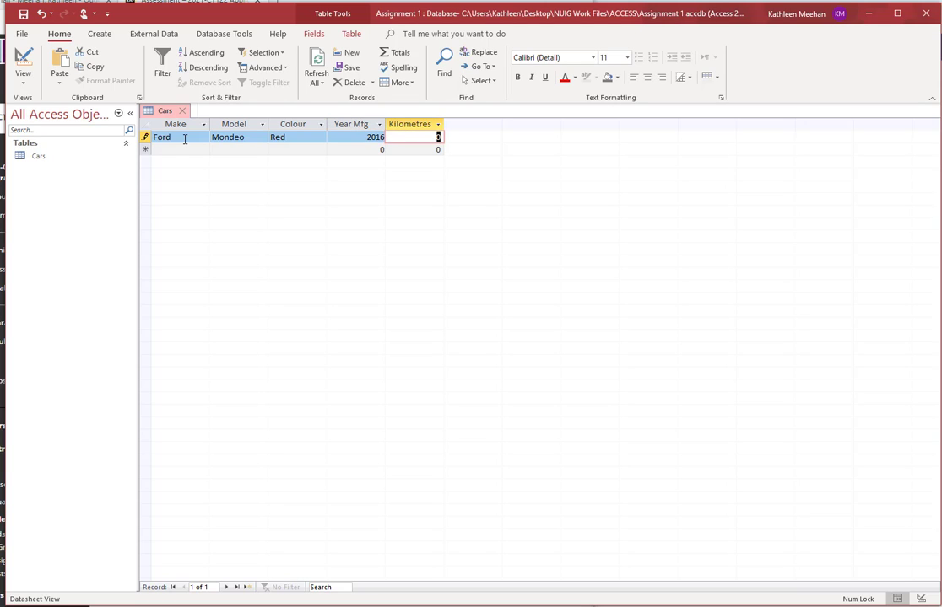
{"action": "type", "text": "30000"}
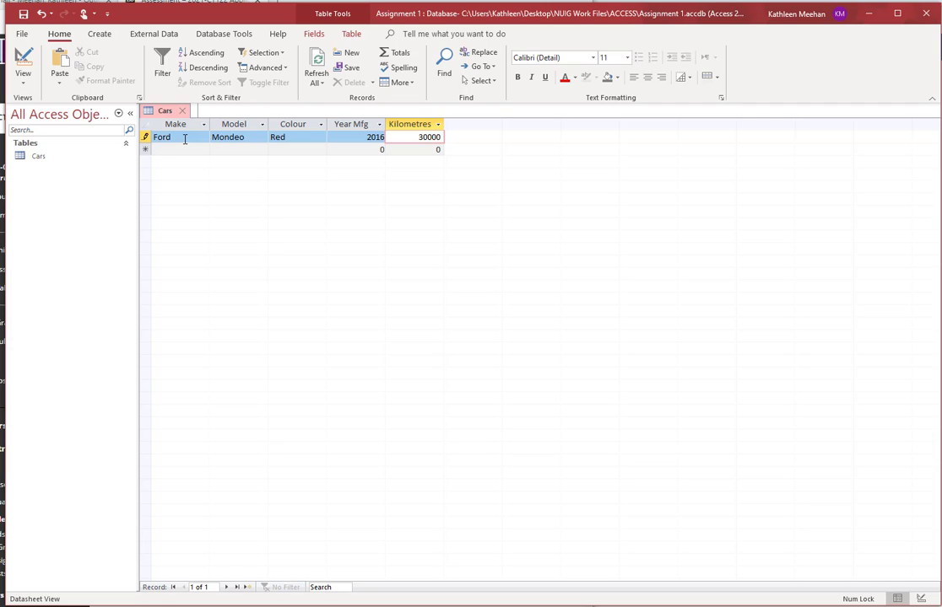
{"action": "key", "text": "Tab"}
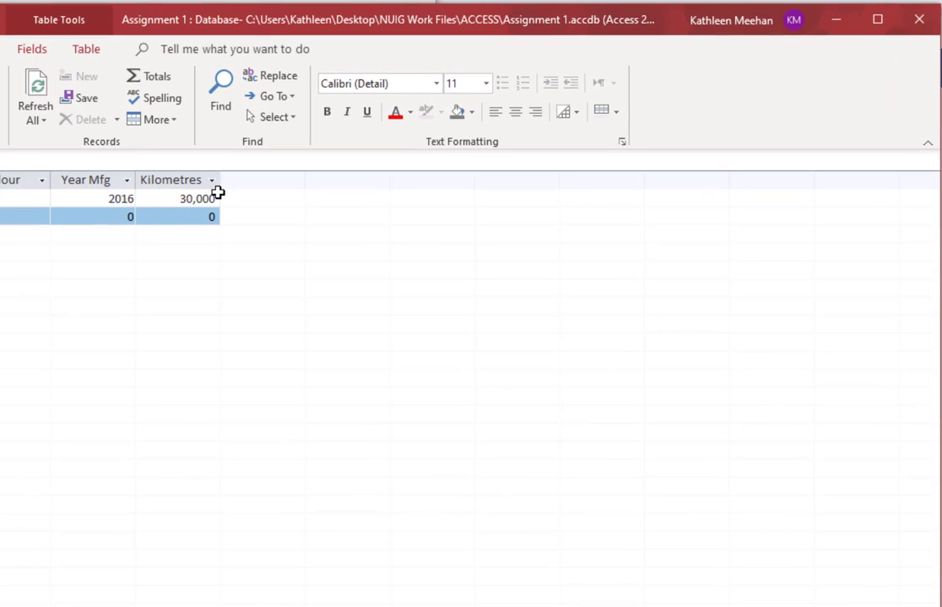
Step: Begin the second record with make Vw and start typing its model, Bora
{"action": "left_click", "coordinate": [228, 208]}
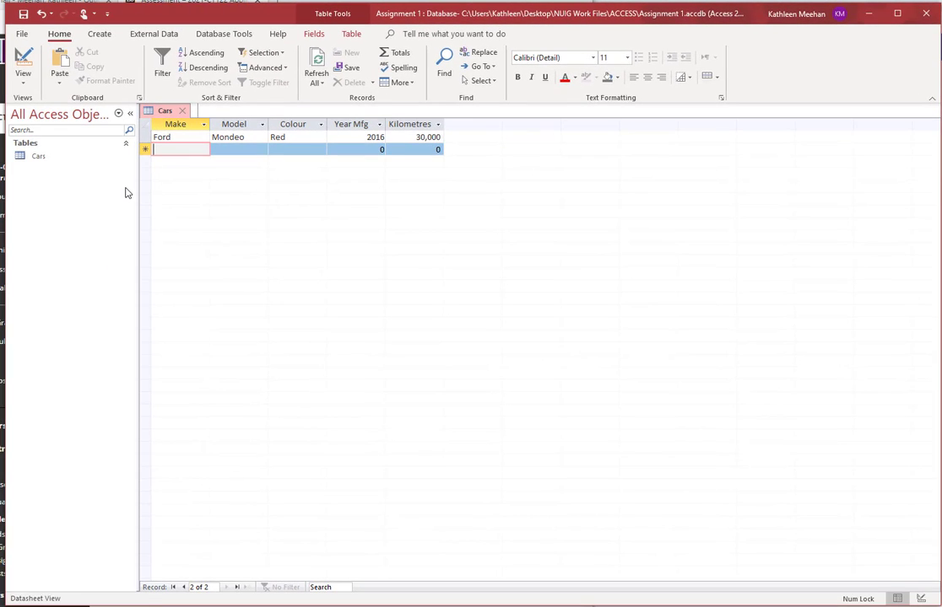
{"action": "type", "text": "Vw"}
{"action": "key", "text": "Tab"}
{"action": "type", "text": "Bo"}
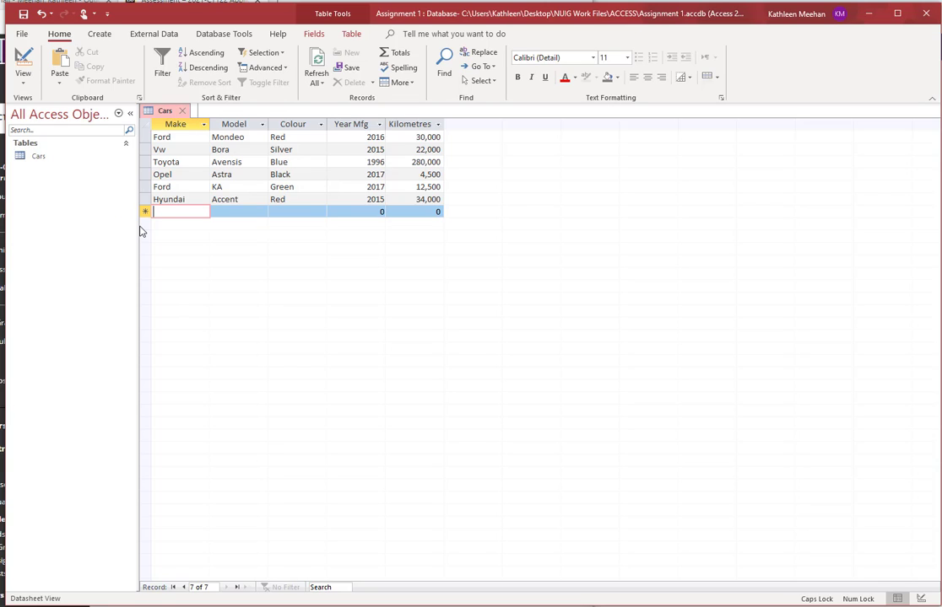
Step: Change the second record's make from Vw to VW, then turn Caps Lock off
{"action": "left_click", "coordinate": [166, 151]}
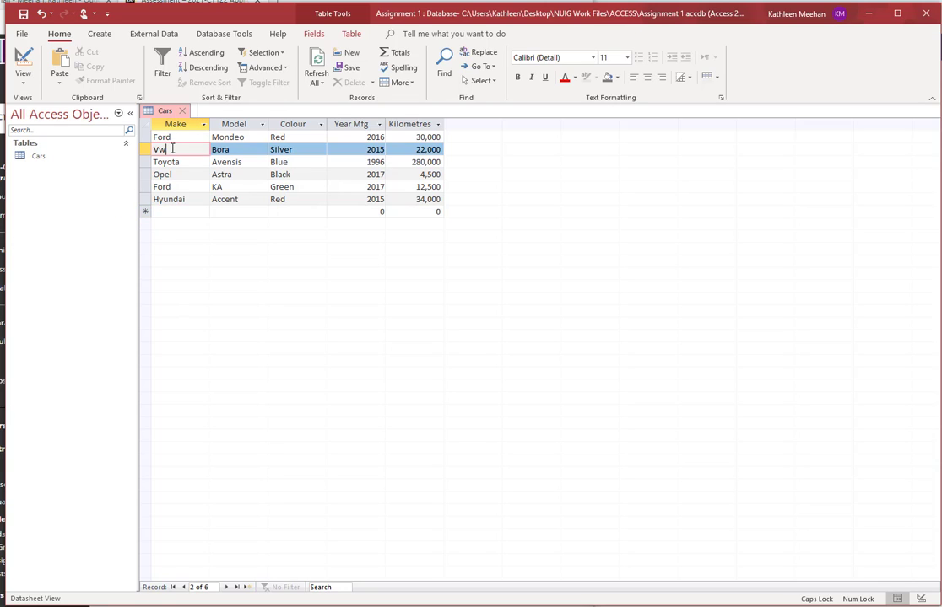
{"action": "key", "text": "BackSpace"}
{"action": "type", "text": "W"}
{"action": "key", "text": "BackSpace"}
{"action": "type", "text": "W"}
{"action": "key", "text": "Caps_Lock"}
Step: Sort the Year Mfg column largest to smallest, then deselect the column
{"action": "left_click", "coordinate": [379, 126]}
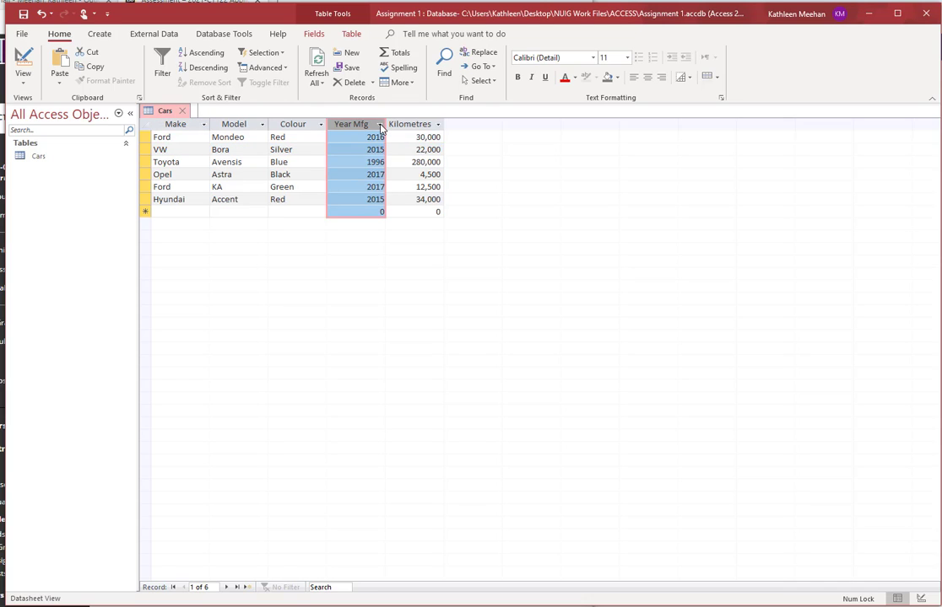
{"action": "left_click", "coordinate": [381, 126]}
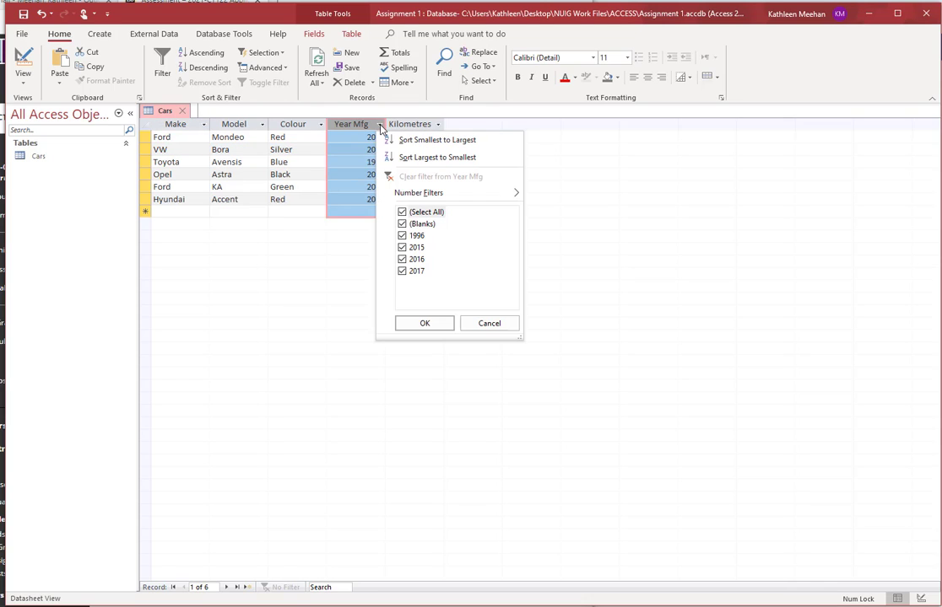
{"action": "left_click", "coordinate": [420, 158]}
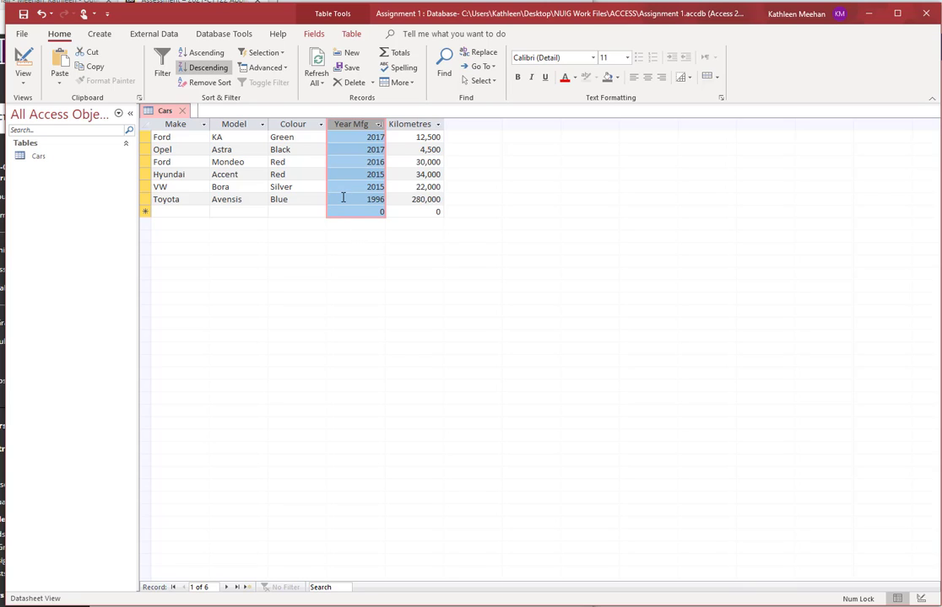
{"action": "left_click", "coordinate": [401, 174]}
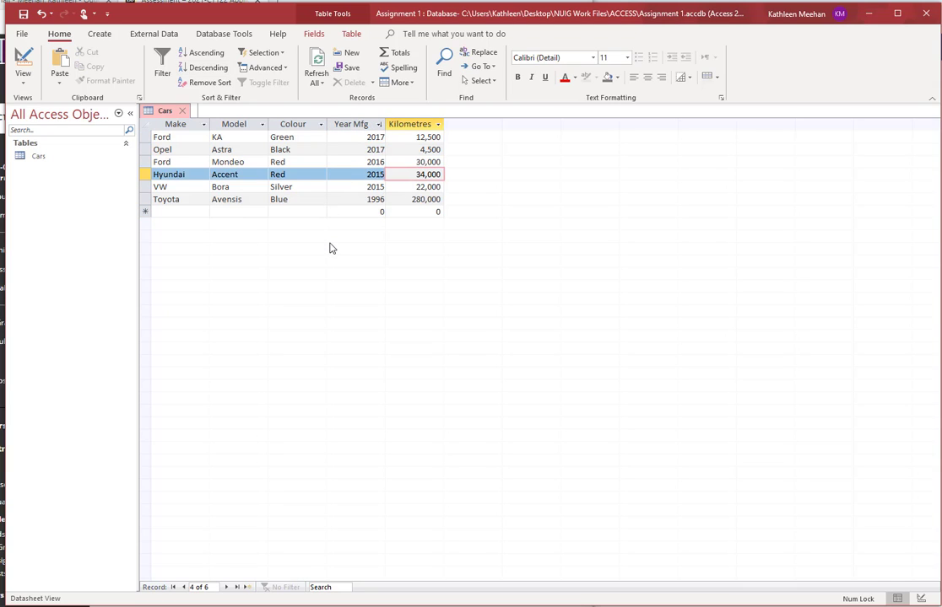